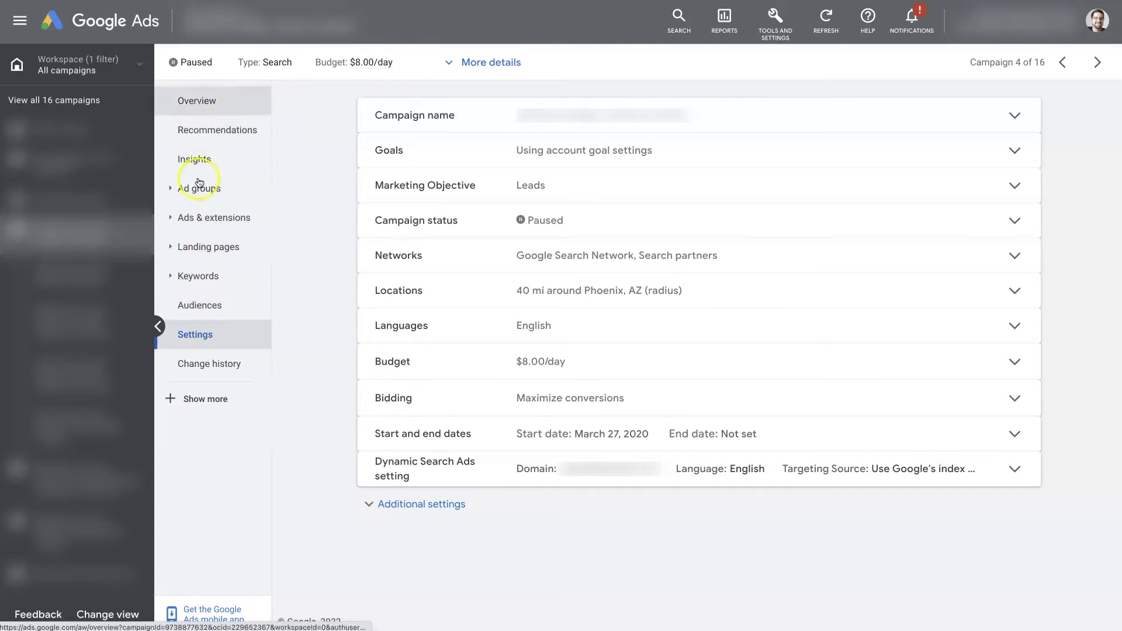
Step: Open the campaign's Settings page, which lists Locations as 40 mi around Phoenix, AZ
{"action": "left_click", "coordinate": [209, 337]}
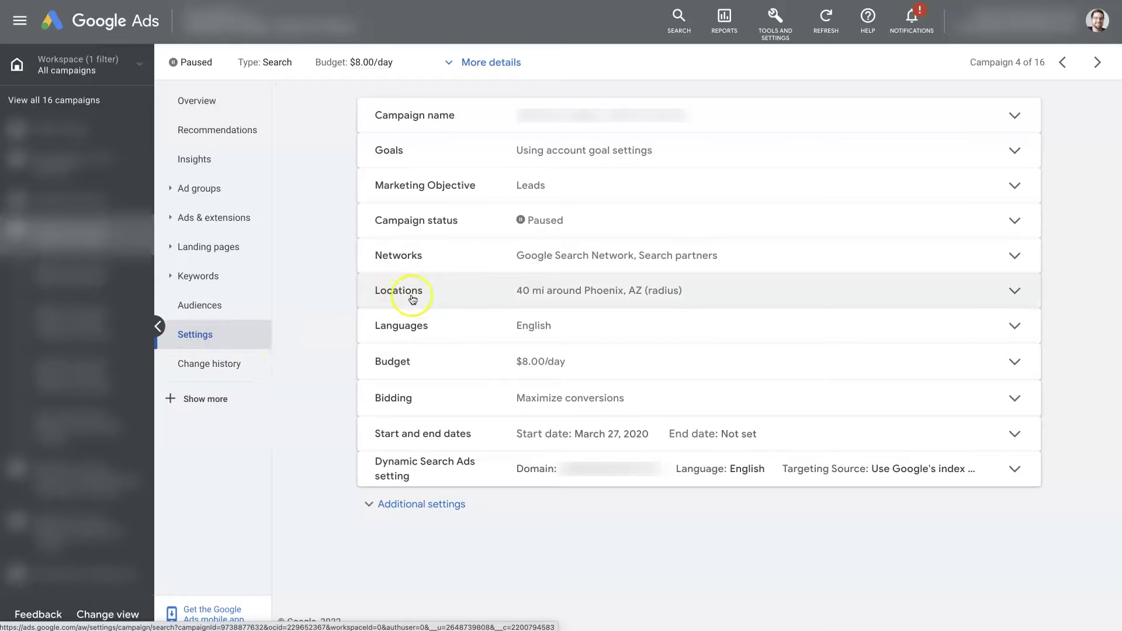
Step: Expand the Locations setting and choose All countries and territories as the target
{"action": "left_click", "coordinate": [1017, 292]}
{"action": "left_click", "coordinate": [1017, 293]}
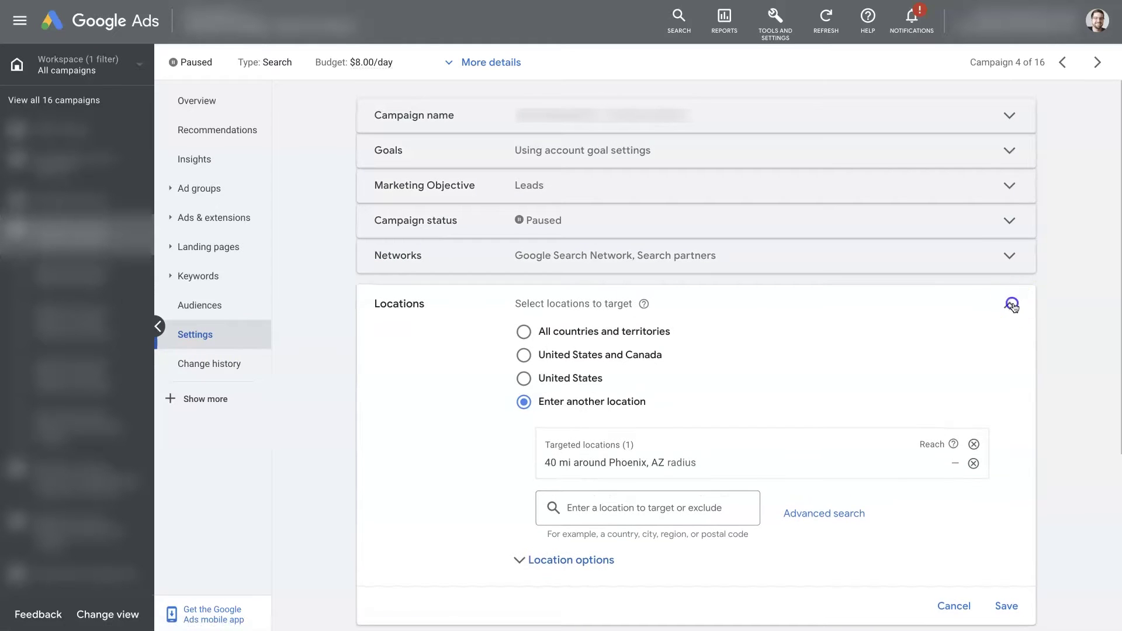
{"action": "left_click", "coordinate": [1013, 296]}
{"action": "left_click", "coordinate": [1042, 327]}
{"action": "scroll", "coordinate": [1072, 329], "scroll_direction": "down", "scroll_amount": 1}
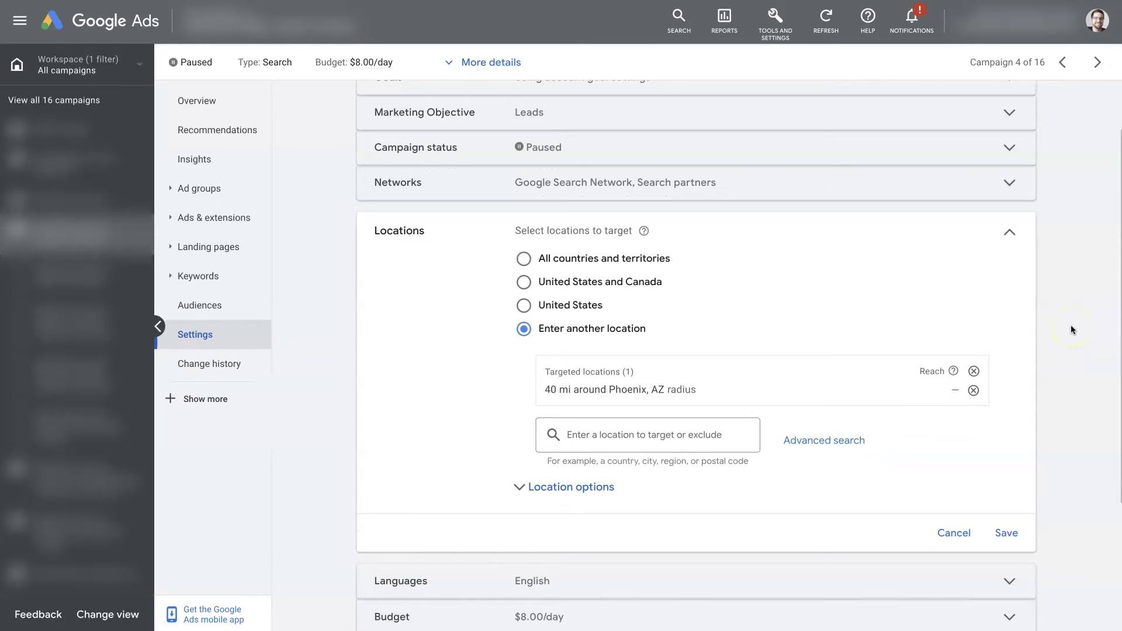
{"action": "left_click", "coordinate": [1072, 329]}
{"action": "scroll", "coordinate": [1071, 329], "scroll_direction": "down", "scroll_amount": 1}
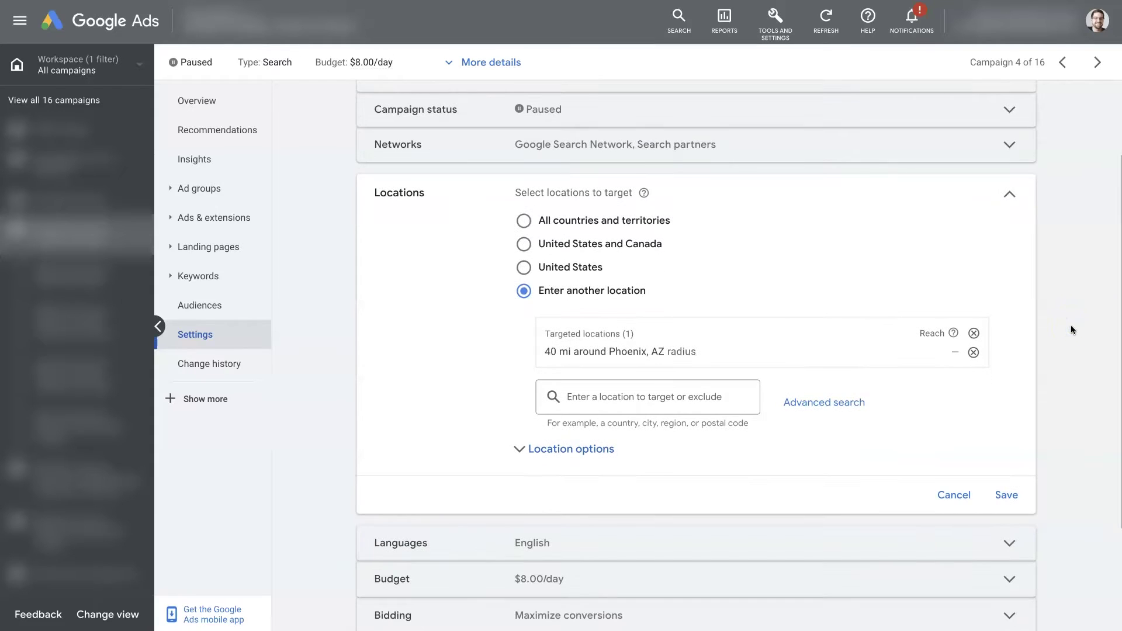
{"action": "left_click", "coordinate": [1071, 329]}
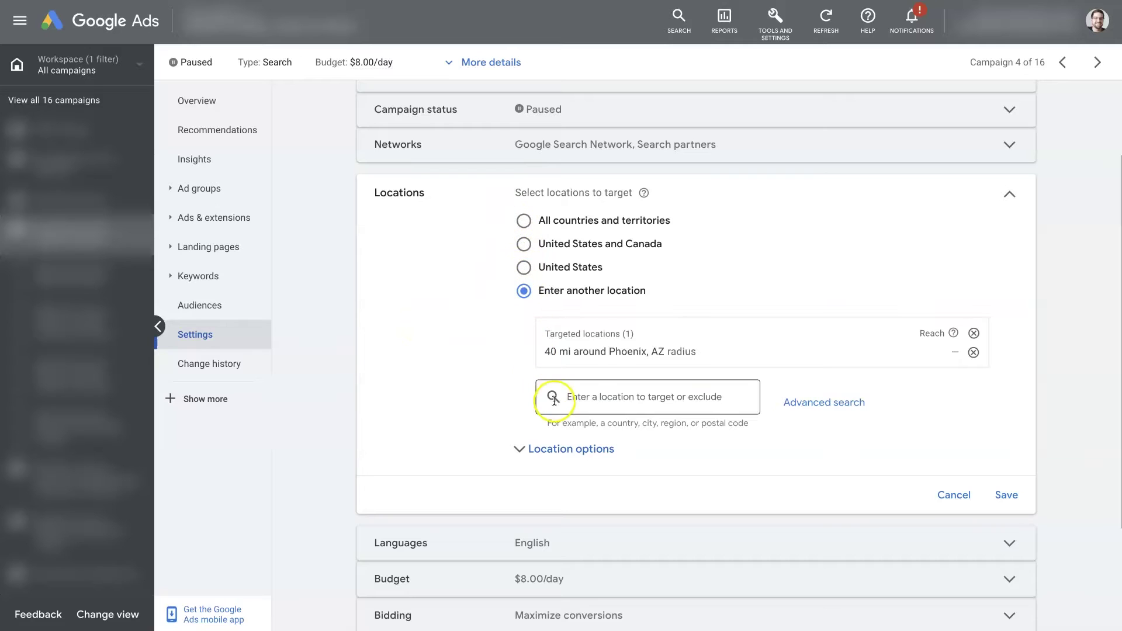
Step: Set Locations to Enter another location and remove the 40 mi Phoenix, AZ radius
{"action": "left_click", "coordinate": [524, 220]}
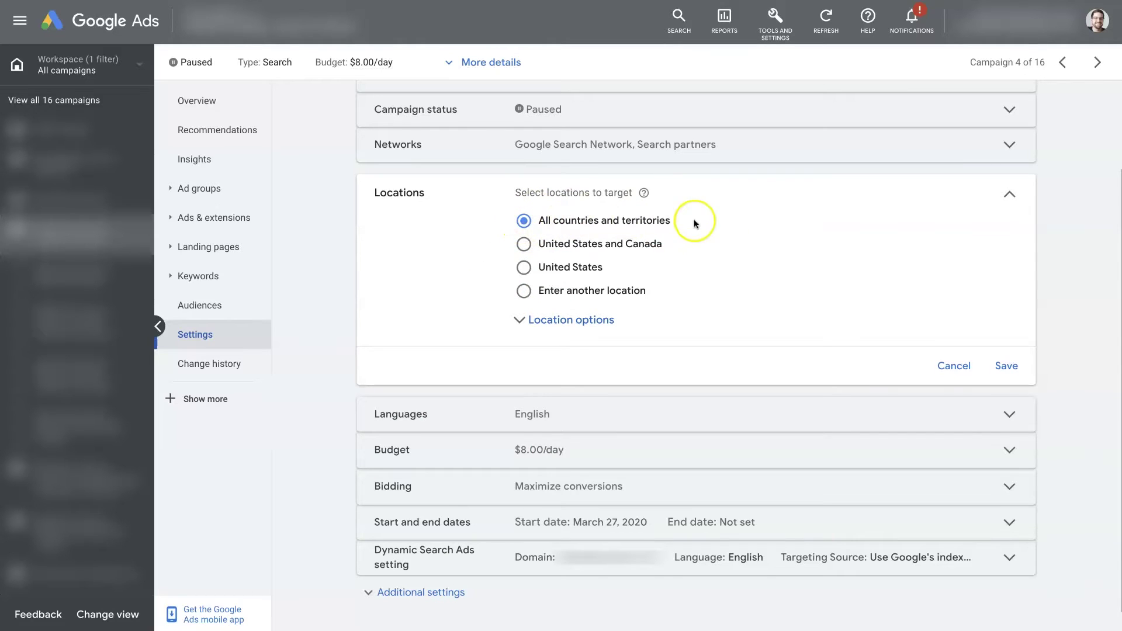
{"action": "left_click", "coordinate": [524, 291]}
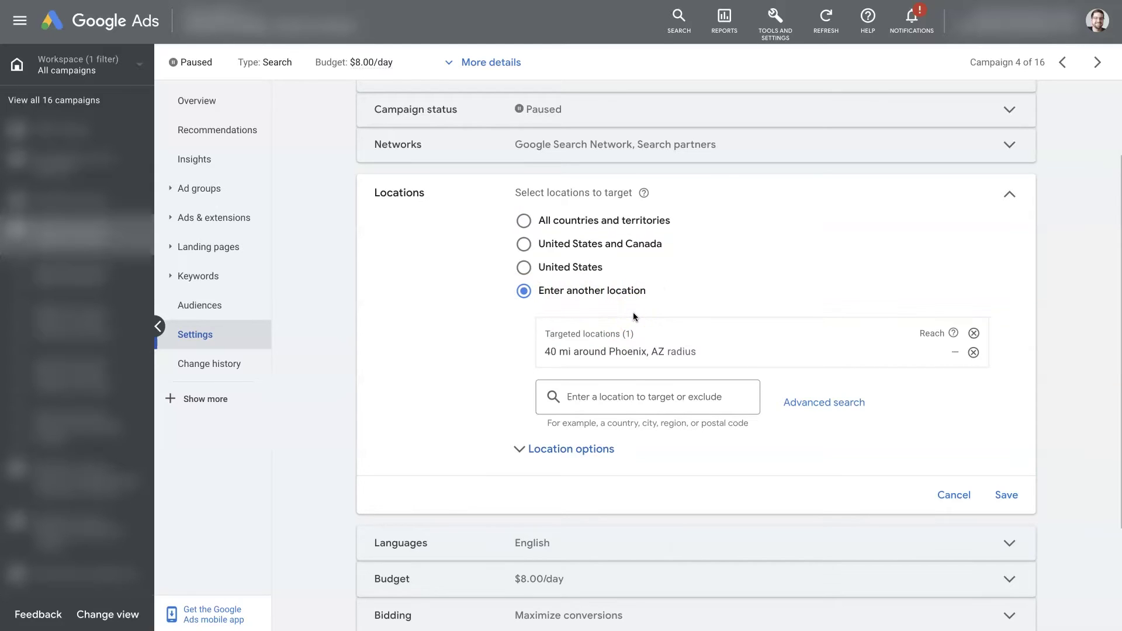
{"action": "left_click", "coordinate": [523, 267]}
{"action": "left_click", "coordinate": [525, 242]}
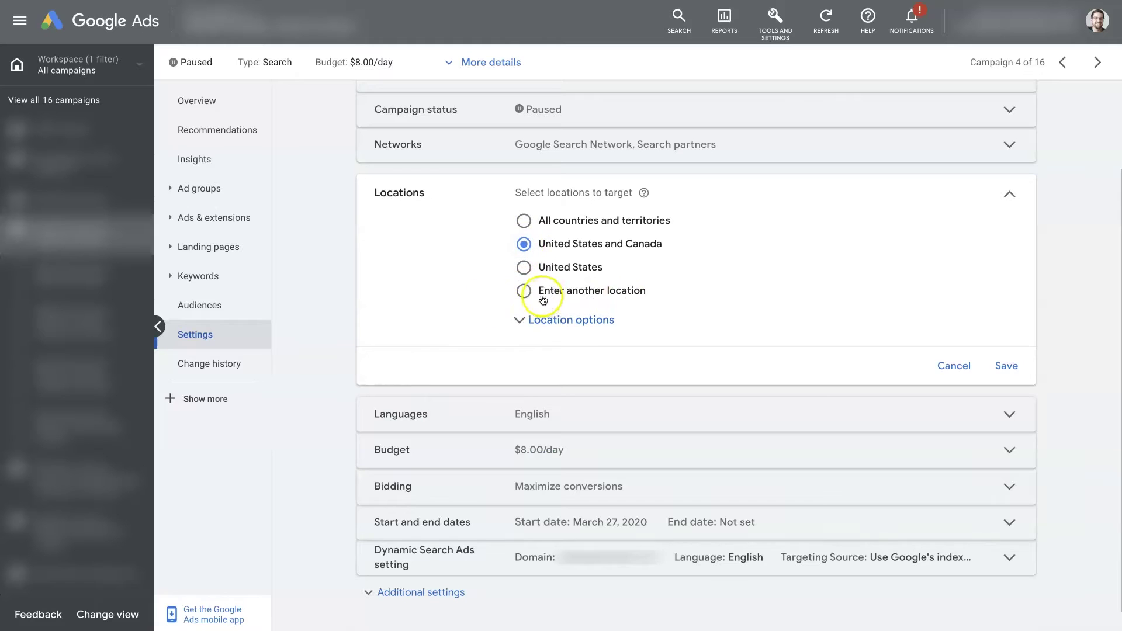
{"action": "left_click", "coordinate": [522, 293]}
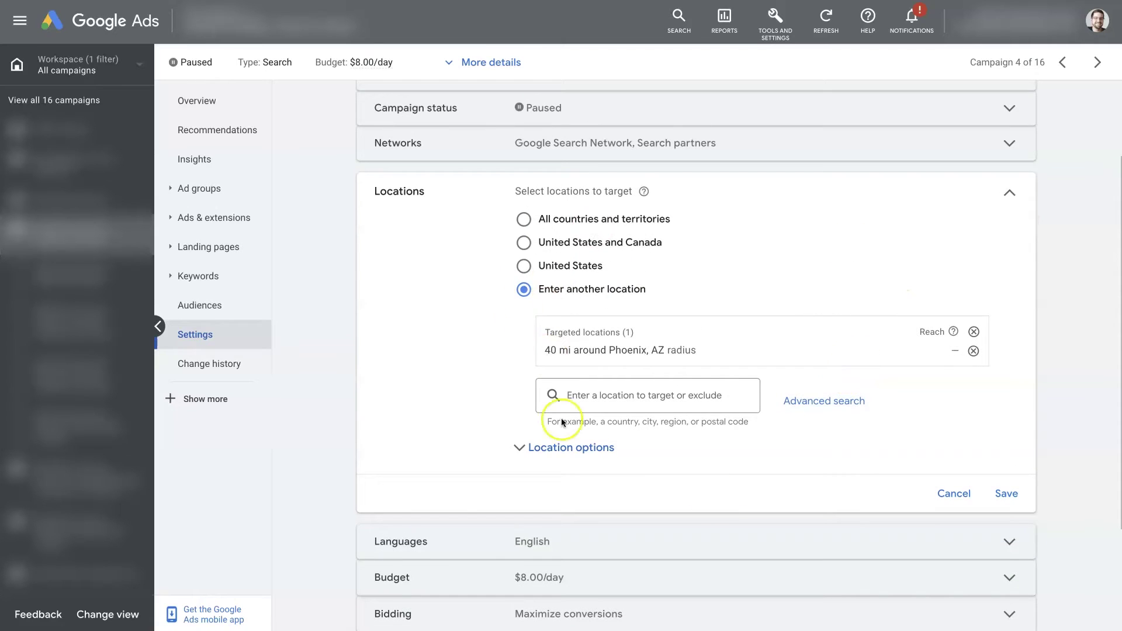
{"action": "left_click", "coordinate": [973, 351]}
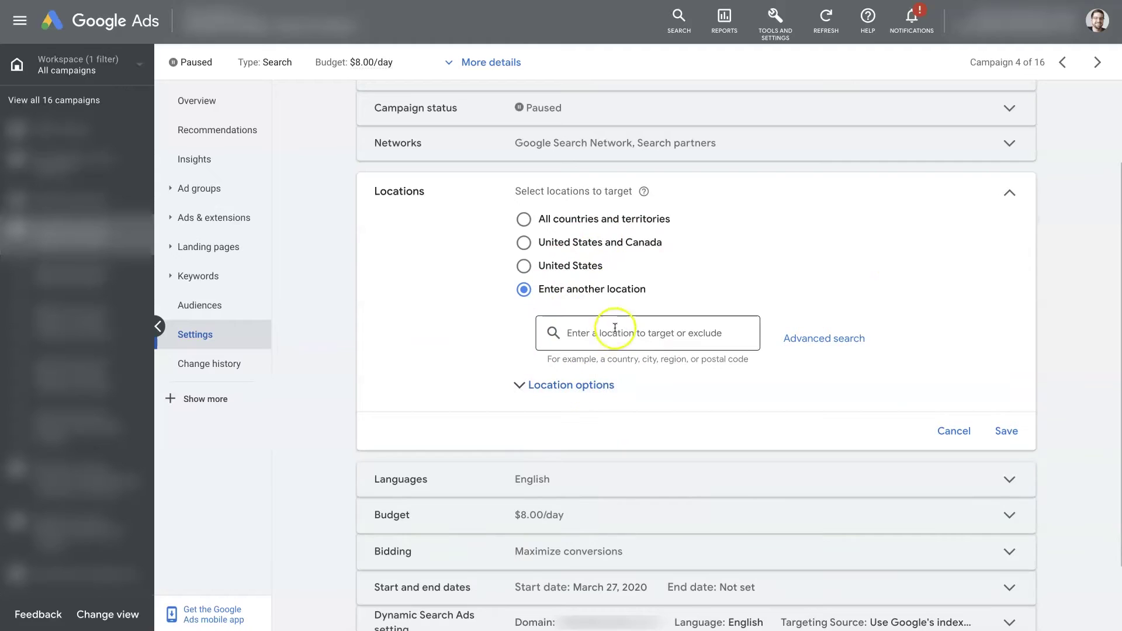
Step: In Advanced search, look up 'phoenix' and target Phoenix, Arizona city
{"action": "left_click", "coordinate": [816, 340]}
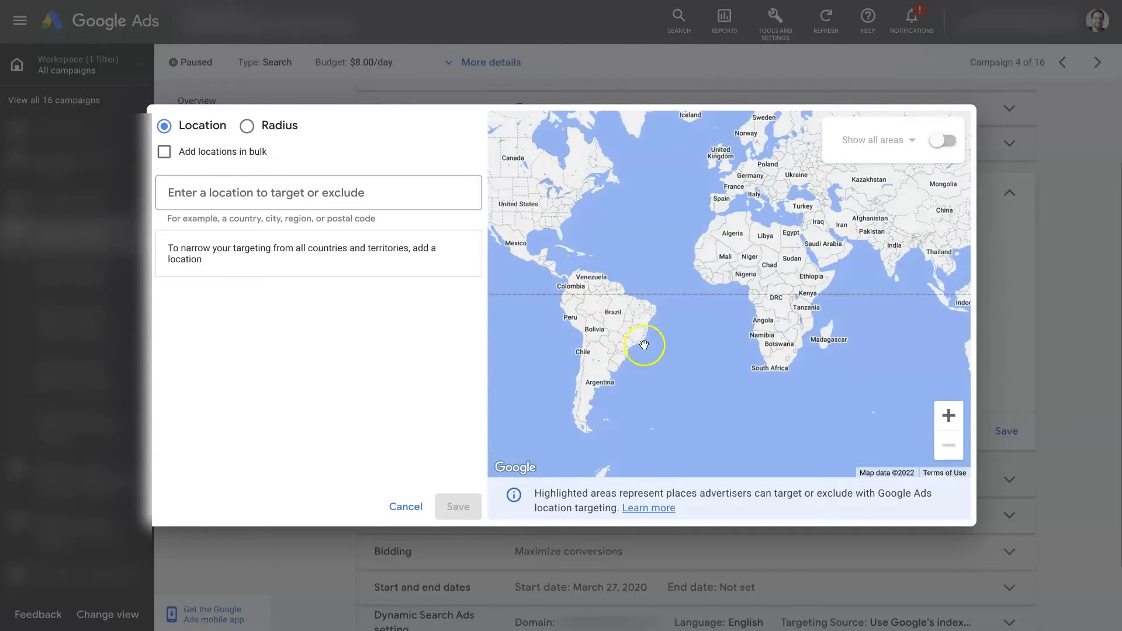
{"action": "left_click", "coordinate": [240, 197]}
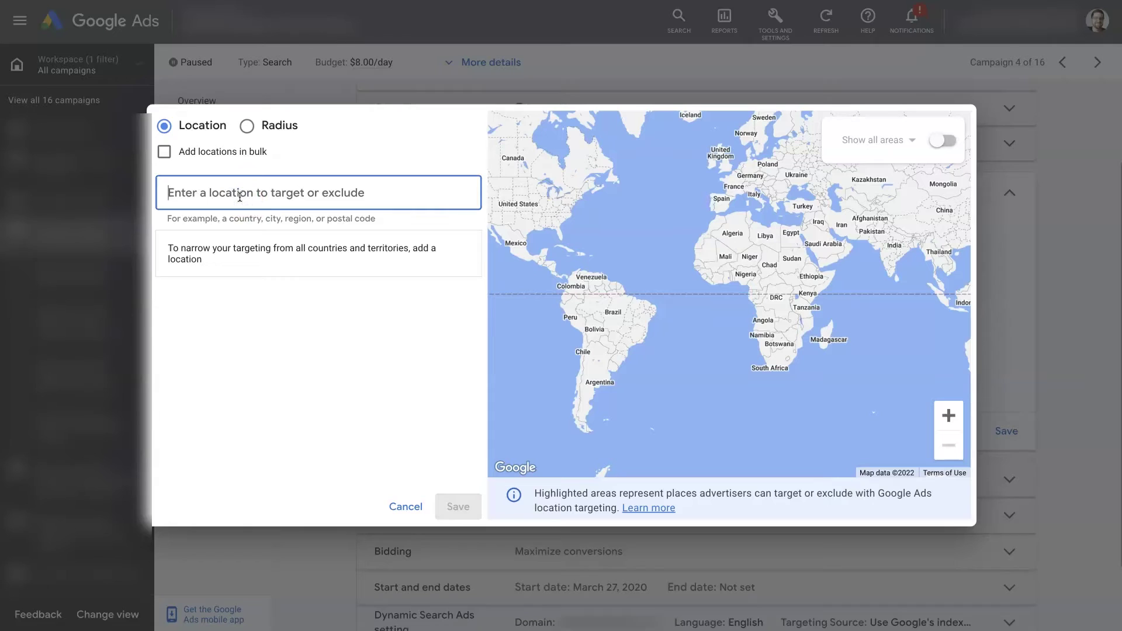
{"action": "type", "text": "phoenix"}
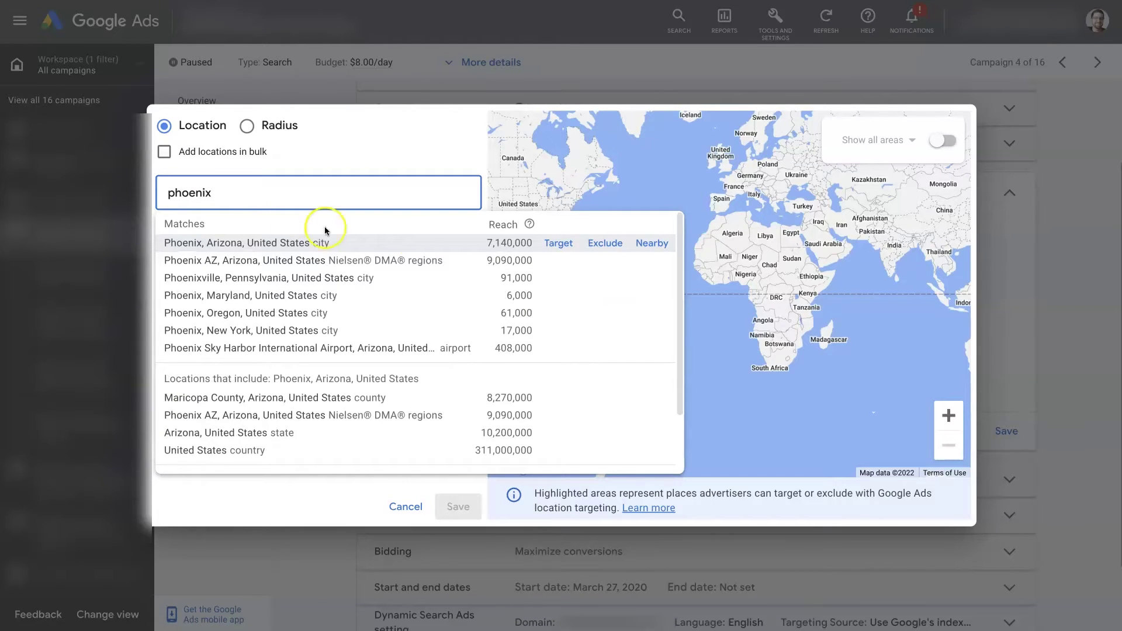
{"action": "left_click", "coordinate": [557, 244]}
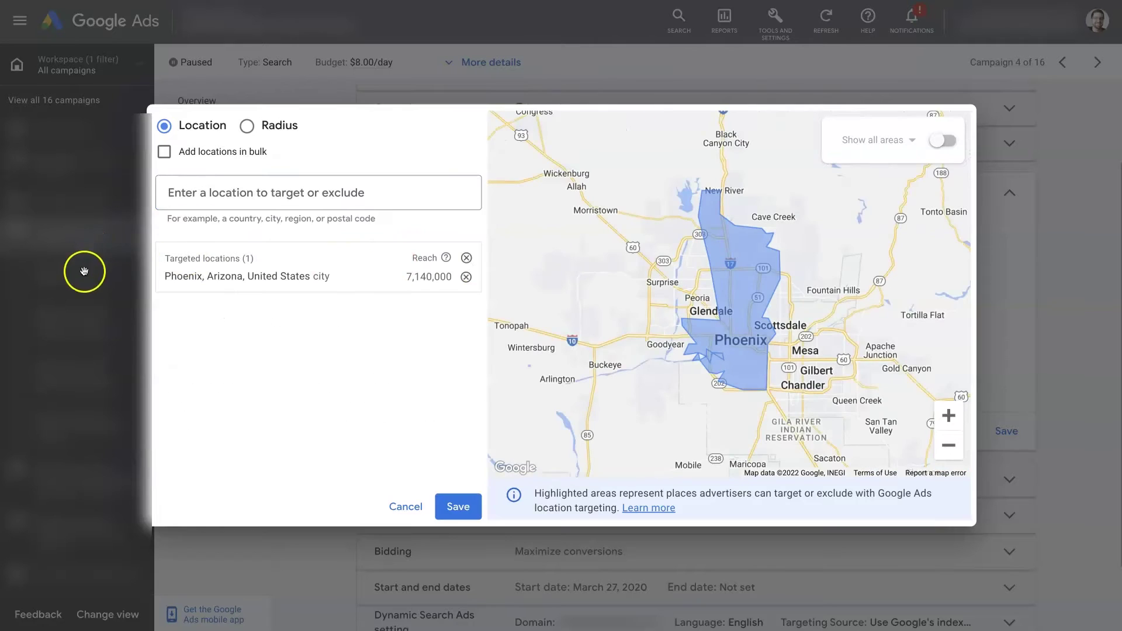
Step: Pan and zoom the map to frame the Phoenix city outline
{"action": "left_click_drag", "start_coordinate": [821, 315], "coordinate": [819, 269]}
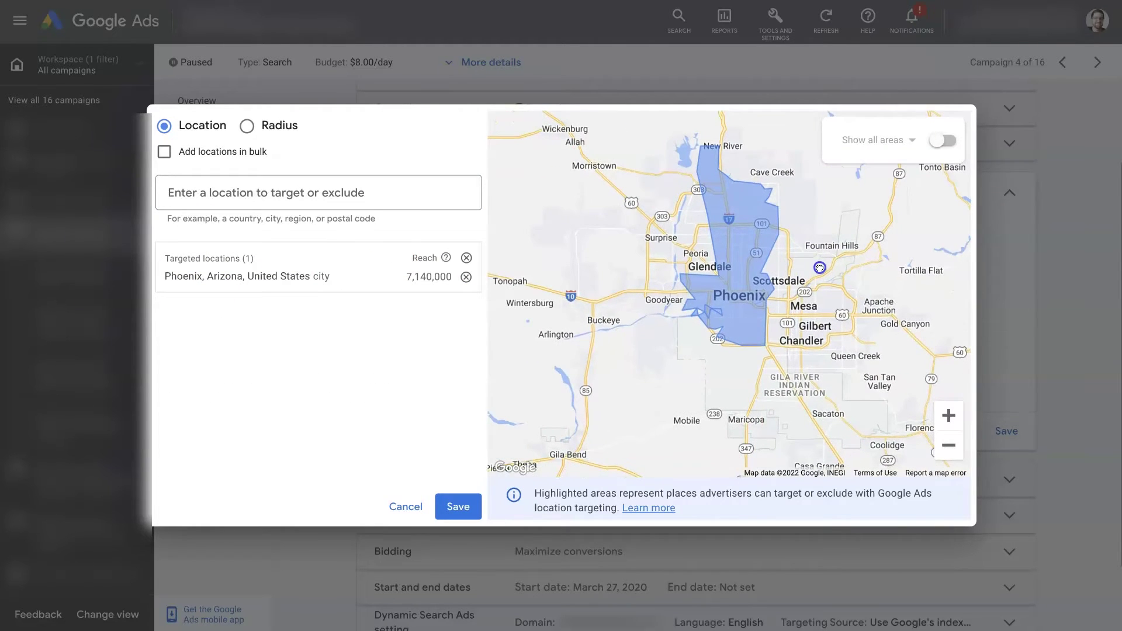
{"action": "left_click_drag", "start_coordinate": [819, 267], "coordinate": [803, 266]}
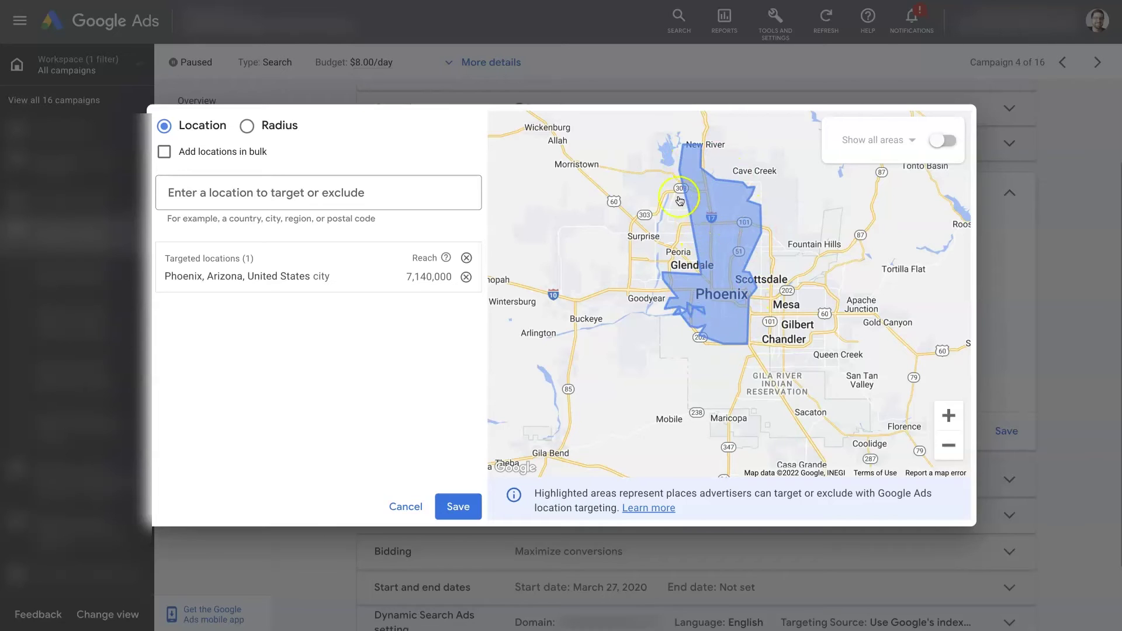
{"action": "left_click", "coordinate": [949, 446]}
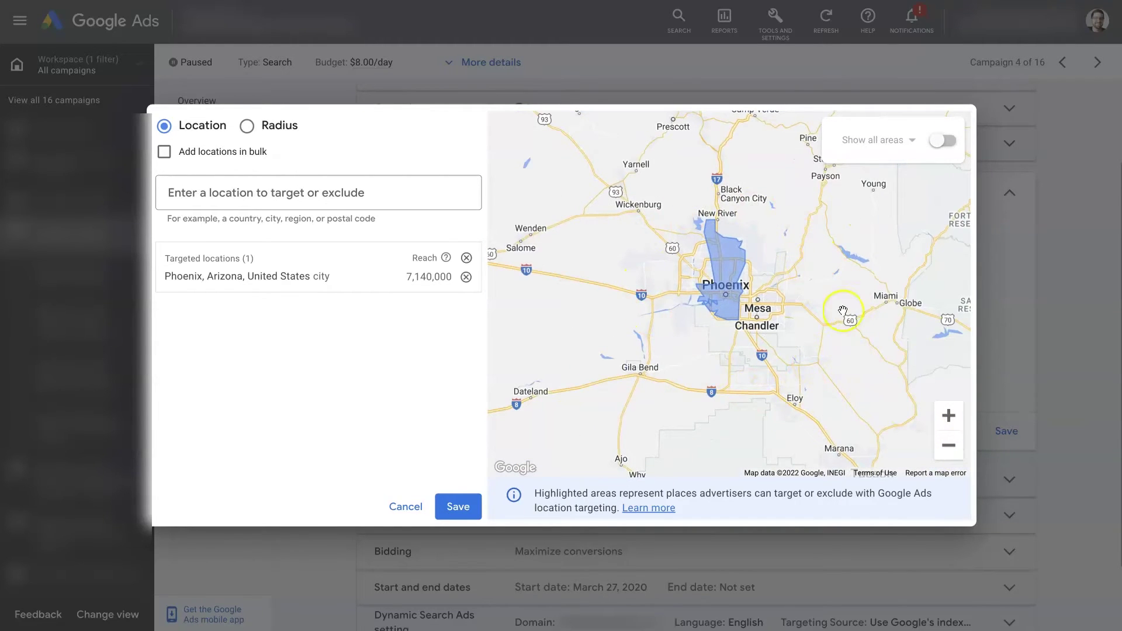
{"action": "left_click", "coordinate": [949, 415]}
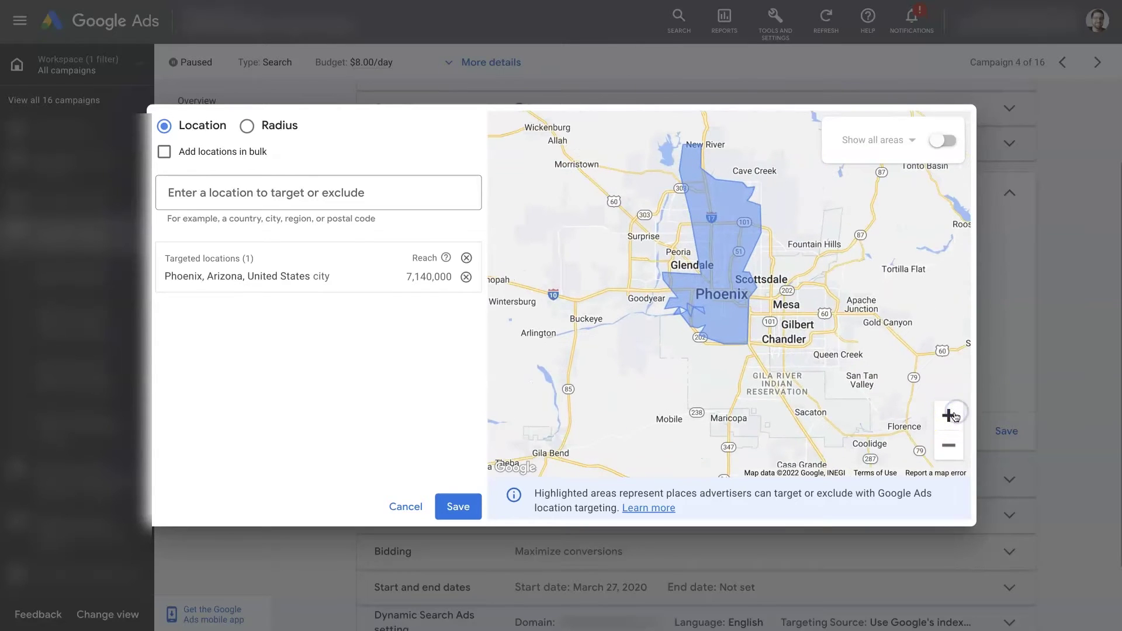
{"action": "left_click", "coordinate": [949, 416]}
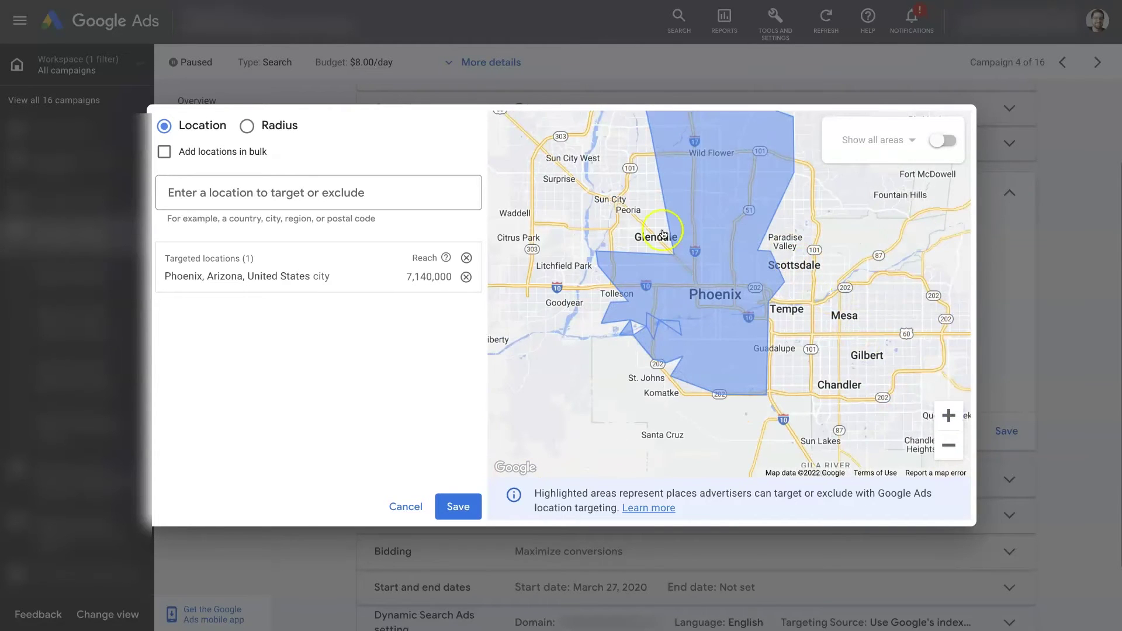
{"action": "left_click_drag", "start_coordinate": [633, 266], "coordinate": [607, 286]}
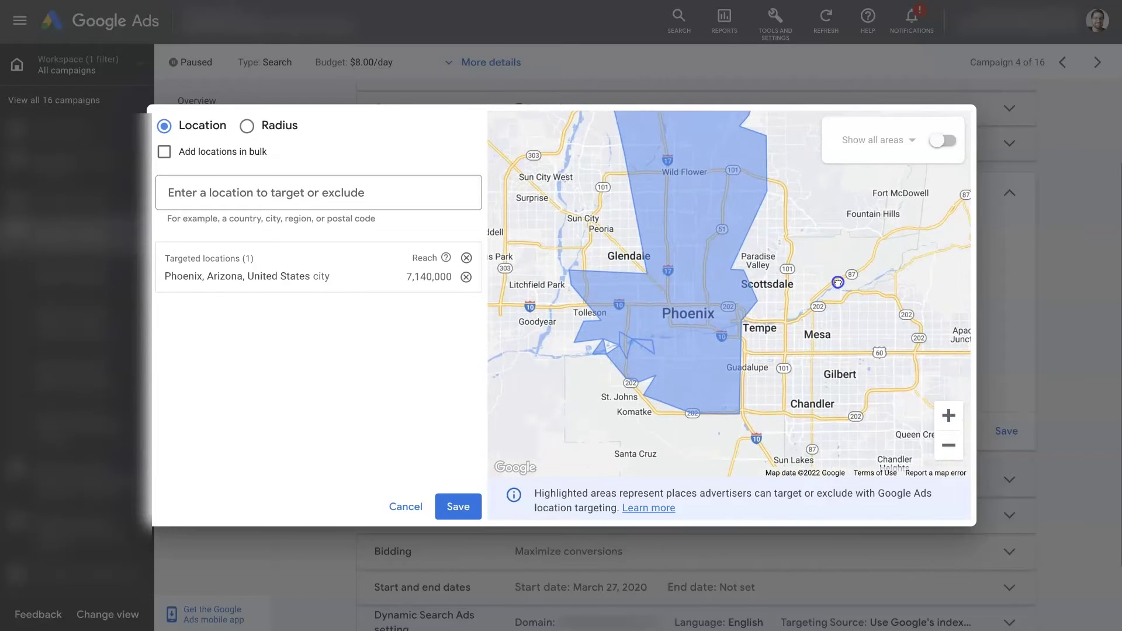
{"action": "left_click_drag", "start_coordinate": [837, 282], "coordinate": [832, 295]}
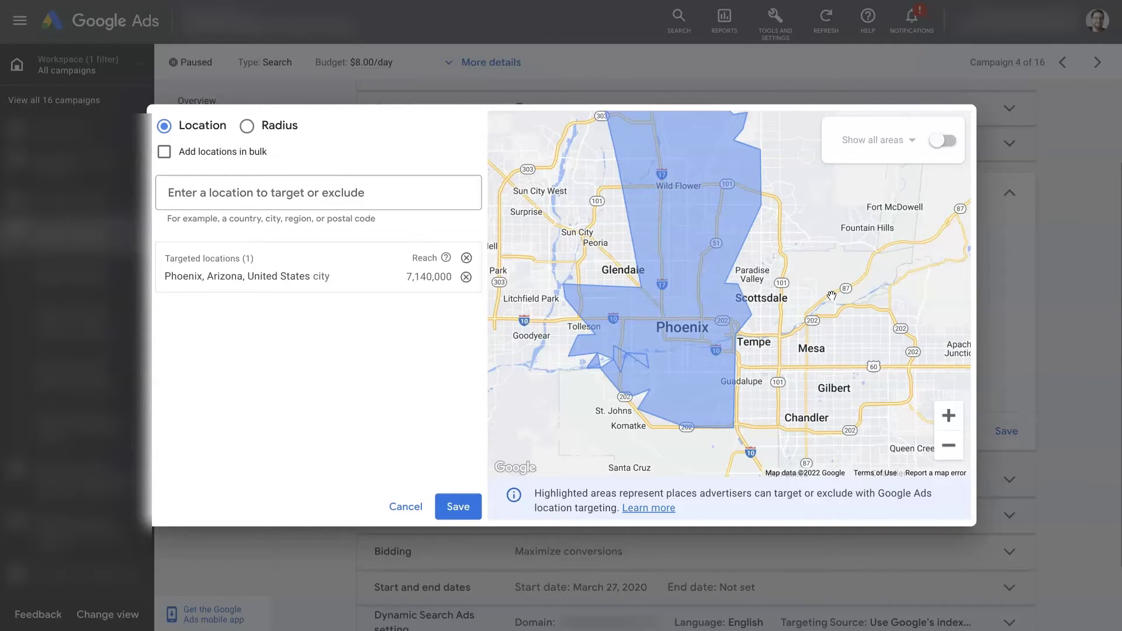
{"action": "left_click", "coordinate": [949, 446]}
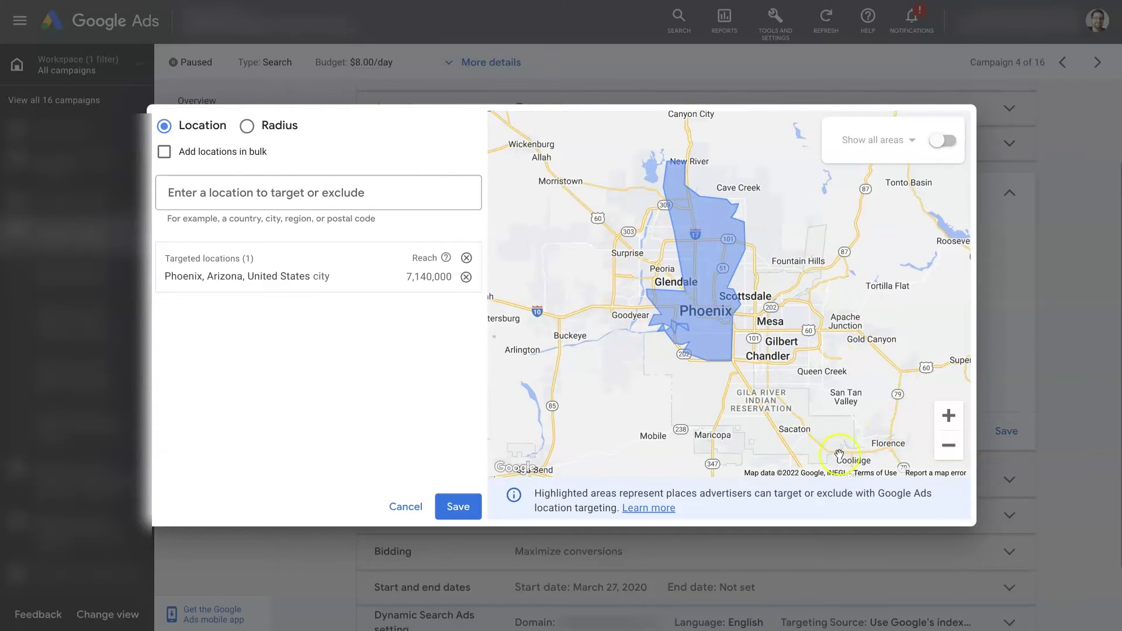
Step: Add a radius target centred on Phoenix, AZ
{"action": "left_click", "coordinate": [247, 127]}
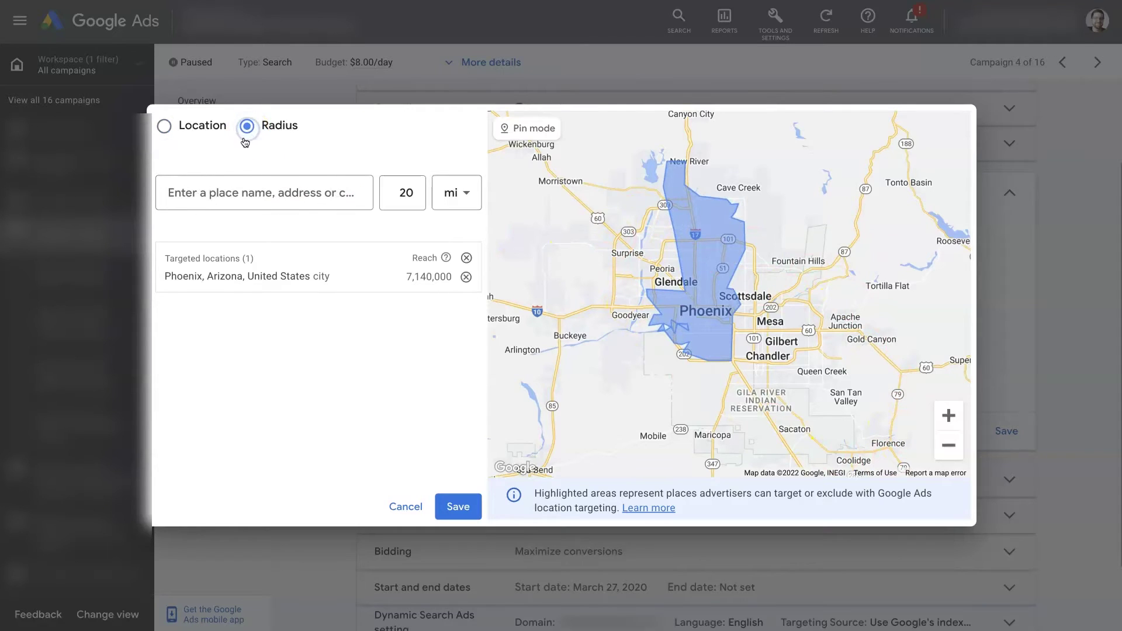
{"action": "left_click", "coordinate": [252, 189]}
{"action": "type", "text": "ph"}
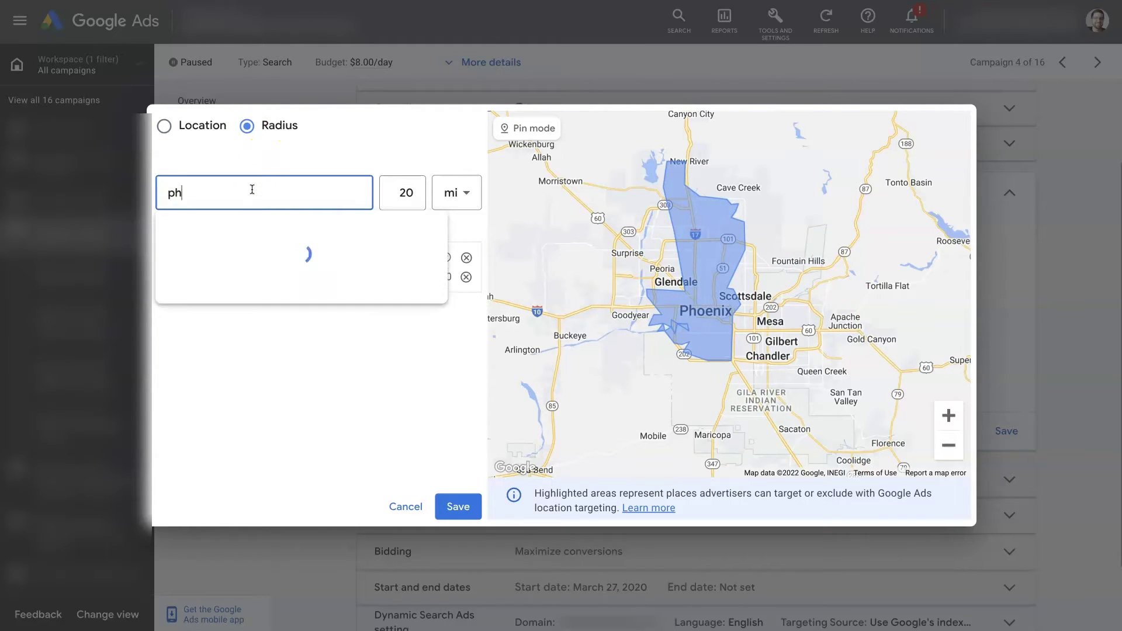
{"action": "type", "text": "oenix"}
{"action": "left_click", "coordinate": [493, 251]}
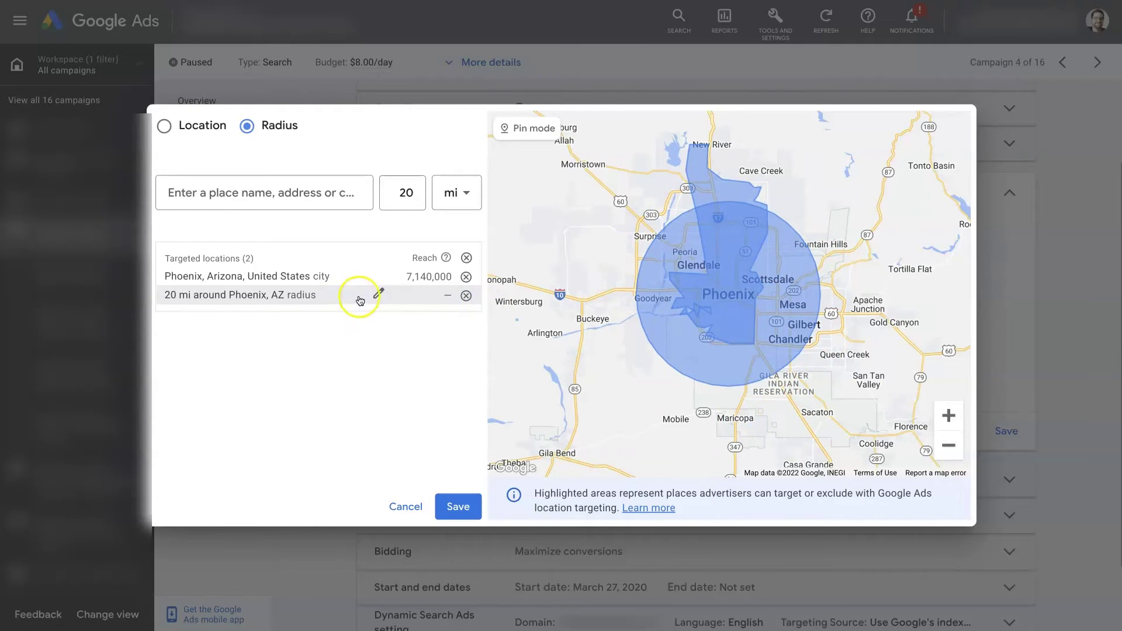
Step: Change the radius to 30 mi, remove the Phoenix city entry, and save
{"action": "left_click", "coordinate": [379, 295]}
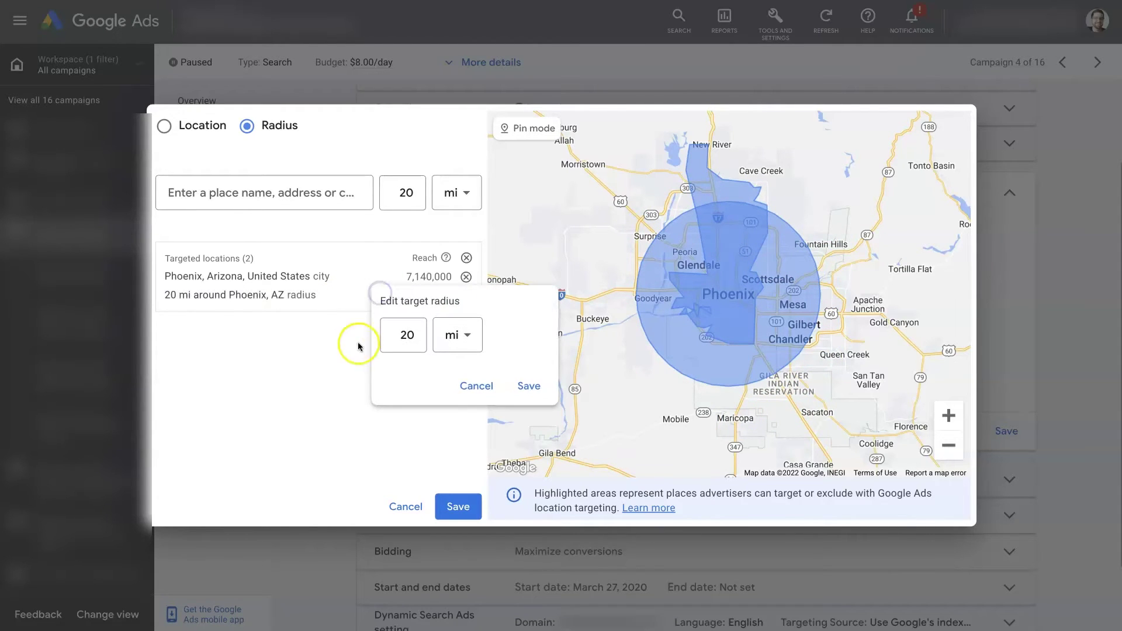
{"action": "left_click", "coordinate": [392, 335]}
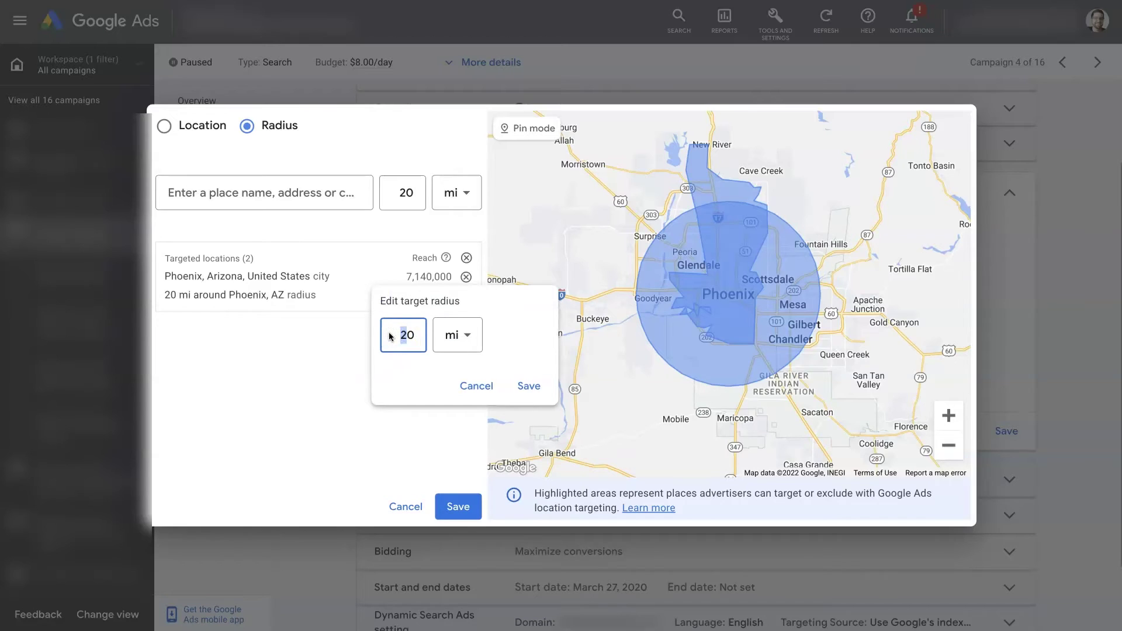
{"action": "left_click", "coordinate": [529, 386]}
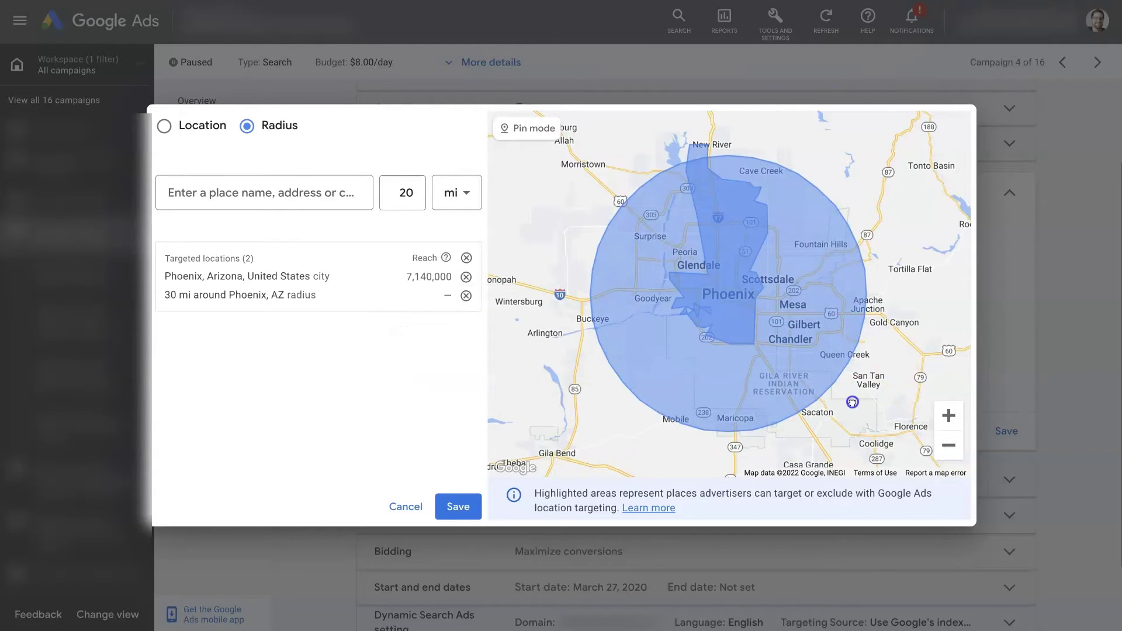
{"action": "left_click_drag", "start_coordinate": [890, 370], "coordinate": [854, 359]}
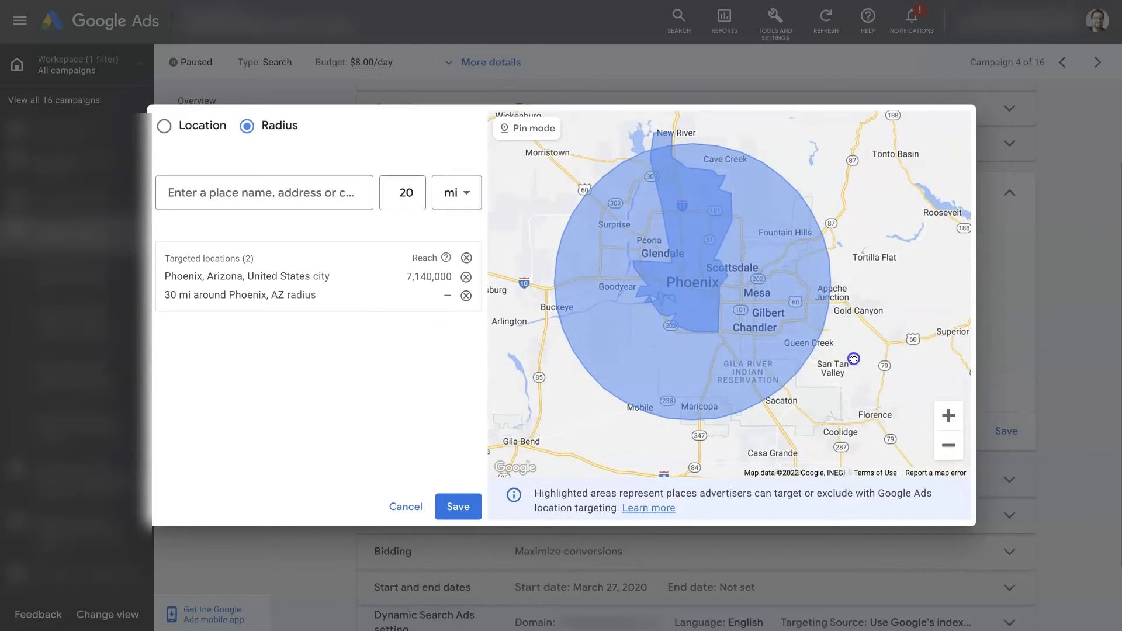
{"action": "left_click", "coordinate": [466, 278]}
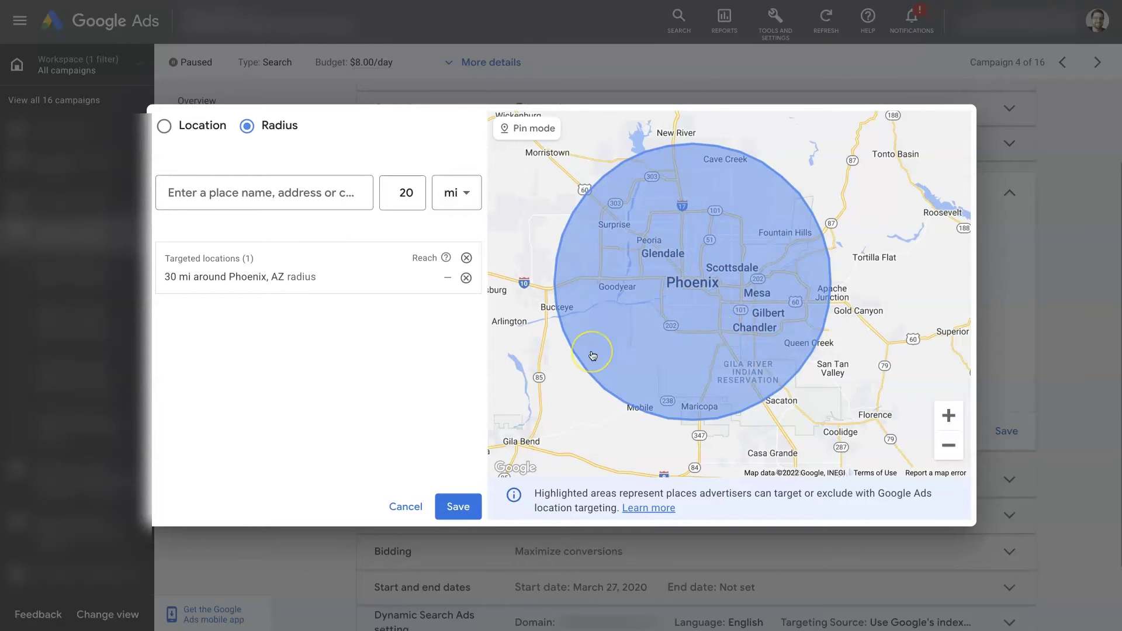
{"action": "left_click", "coordinate": [394, 338]}
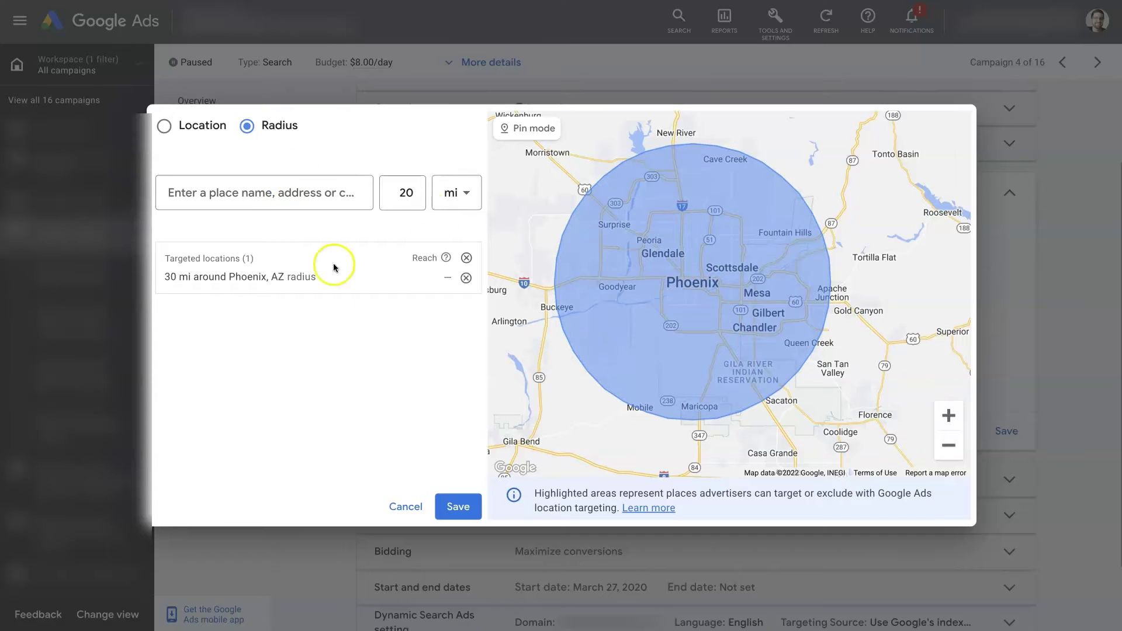
{"action": "left_click", "coordinate": [457, 510]}
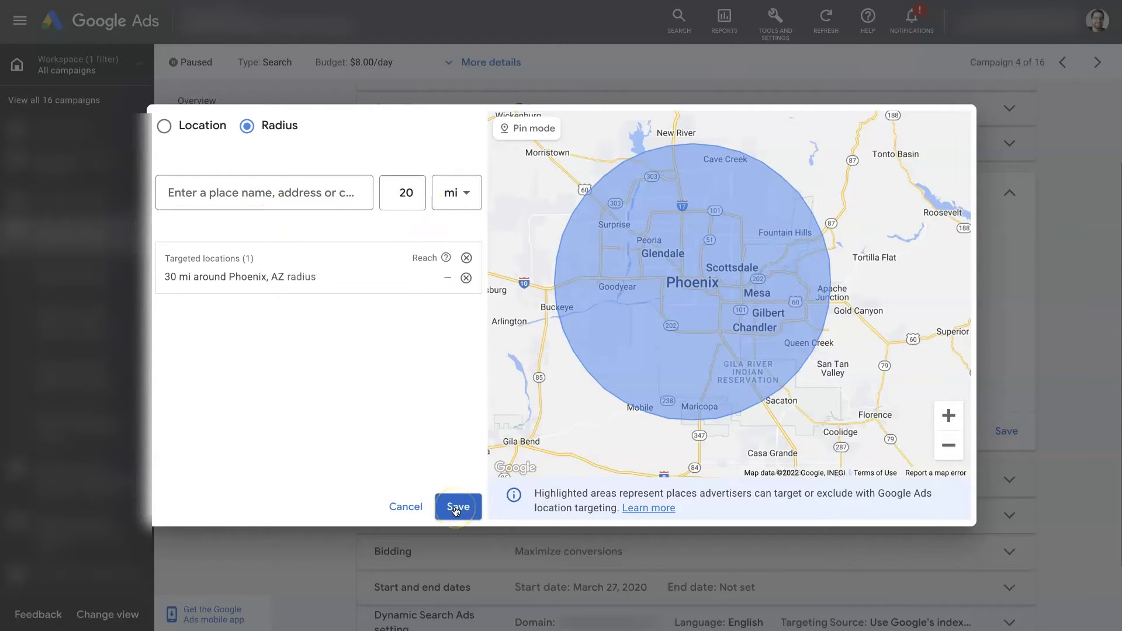
Step: Change the Phoenix radius to 40 mi and save the location changes
{"action": "left_click", "coordinate": [377, 274]}
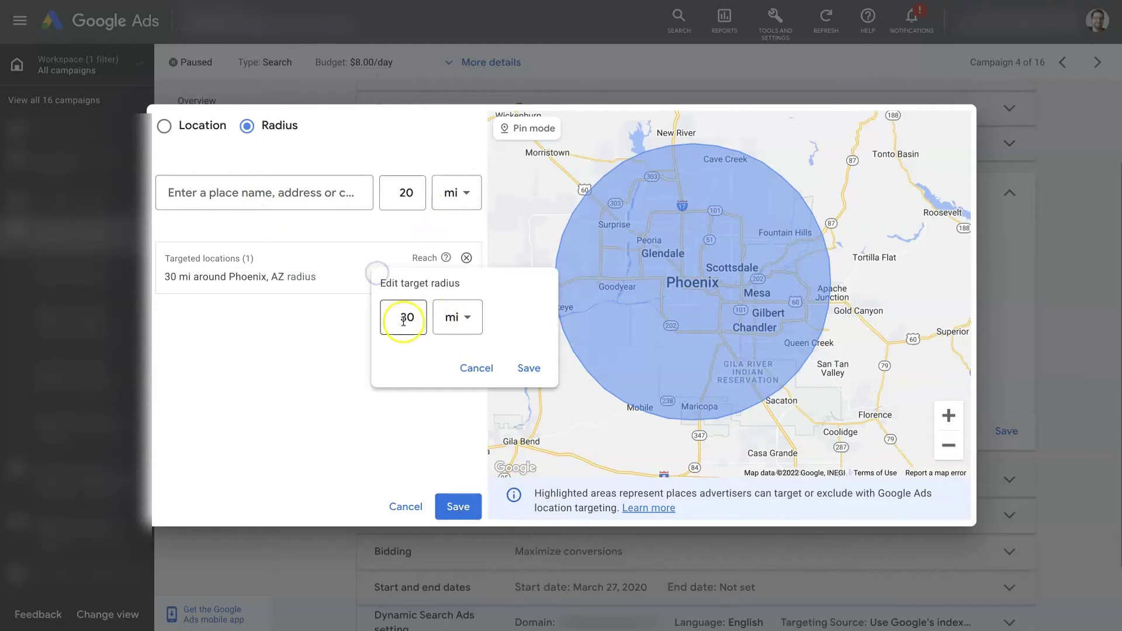
{"action": "left_click", "coordinate": [404, 321]}
{"action": "key", "text": "BackSpace"}
{"action": "type", "text": "4"}
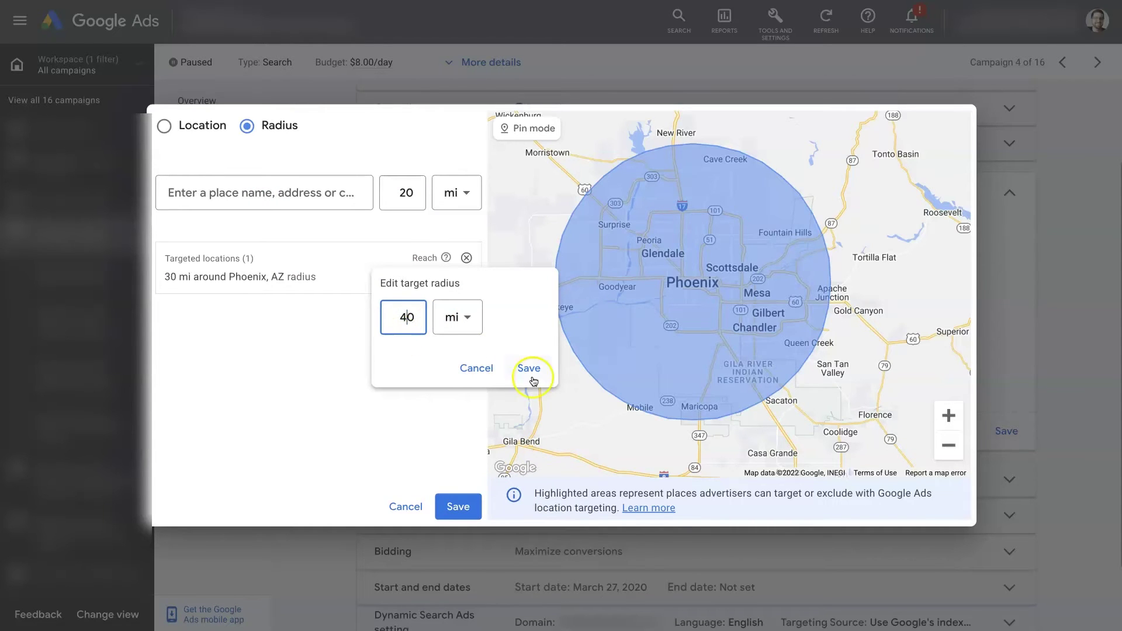
{"action": "left_click", "coordinate": [531, 374]}
{"action": "left_click", "coordinate": [459, 505]}
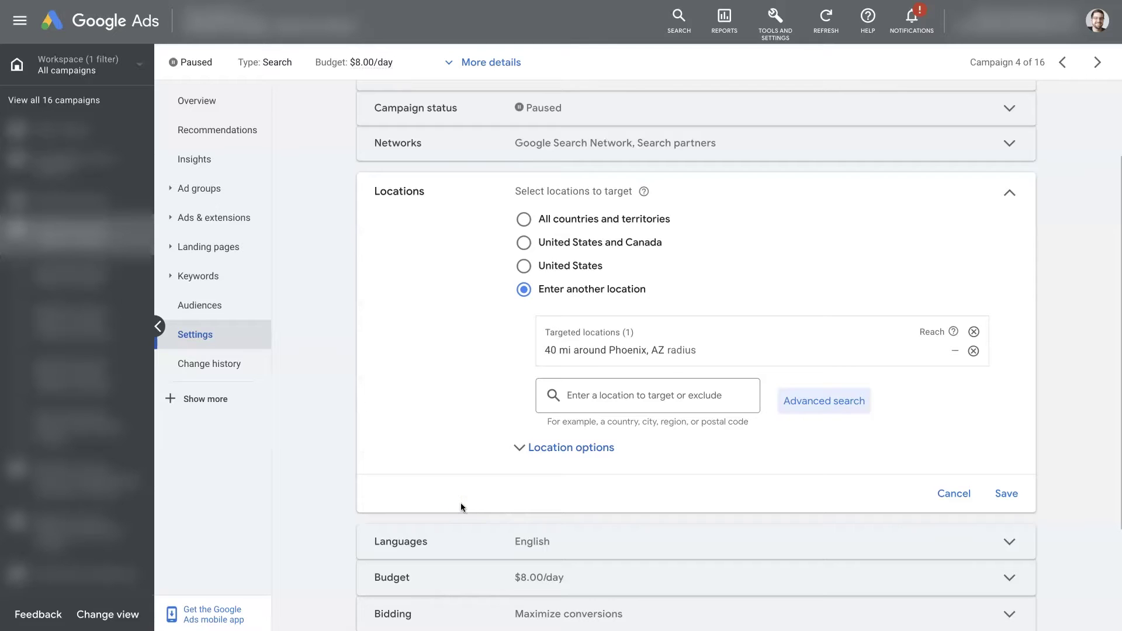
Step: Check the advanced location map, close it unchanged, and expand Location options
{"action": "left_click", "coordinate": [1069, 394]}
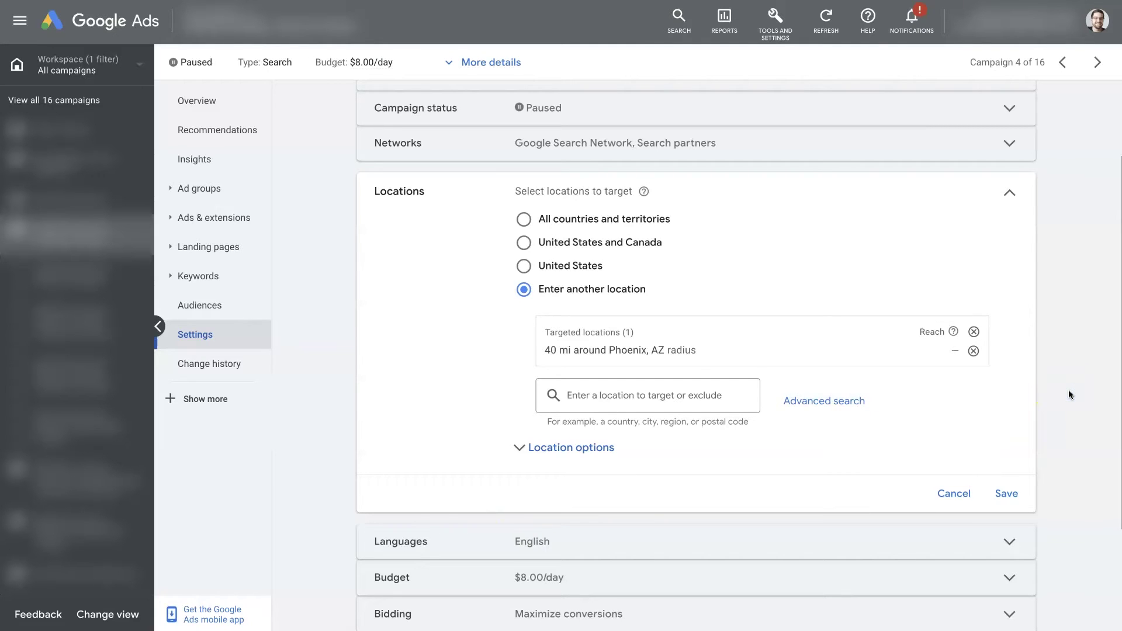
{"action": "left_click", "coordinate": [809, 401]}
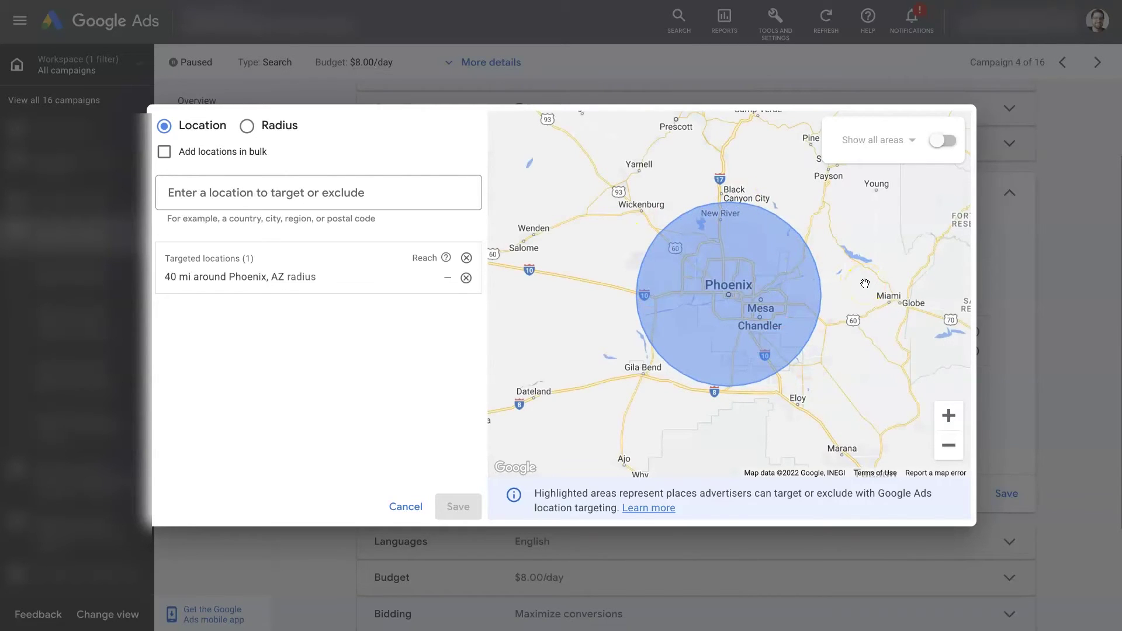
{"action": "left_click", "coordinate": [905, 333]}
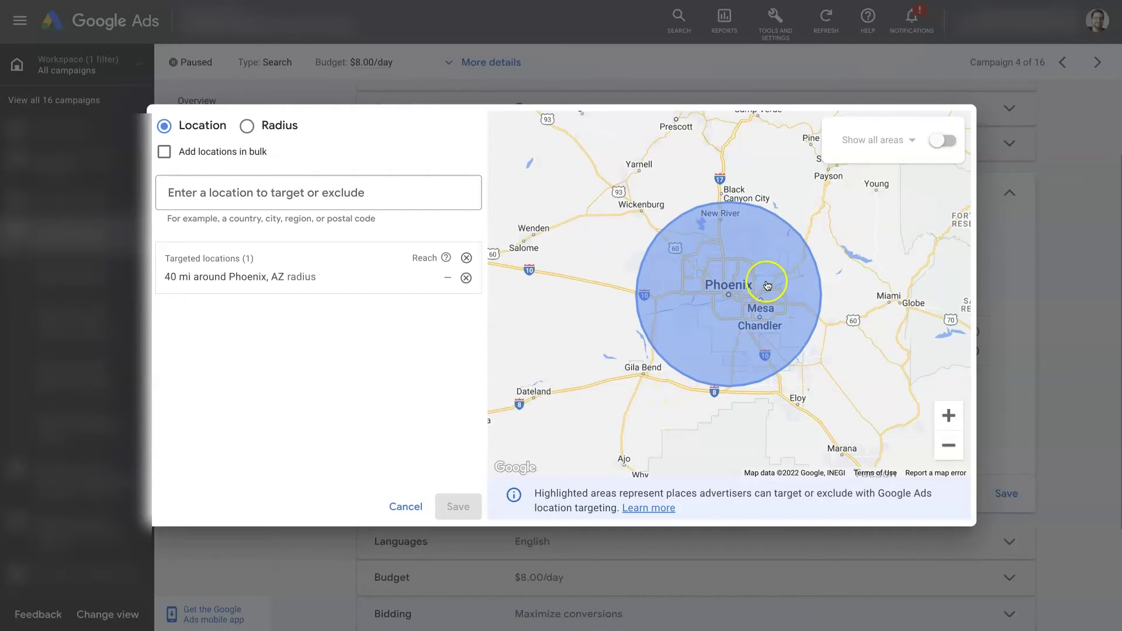
{"action": "left_click", "coordinate": [415, 504]}
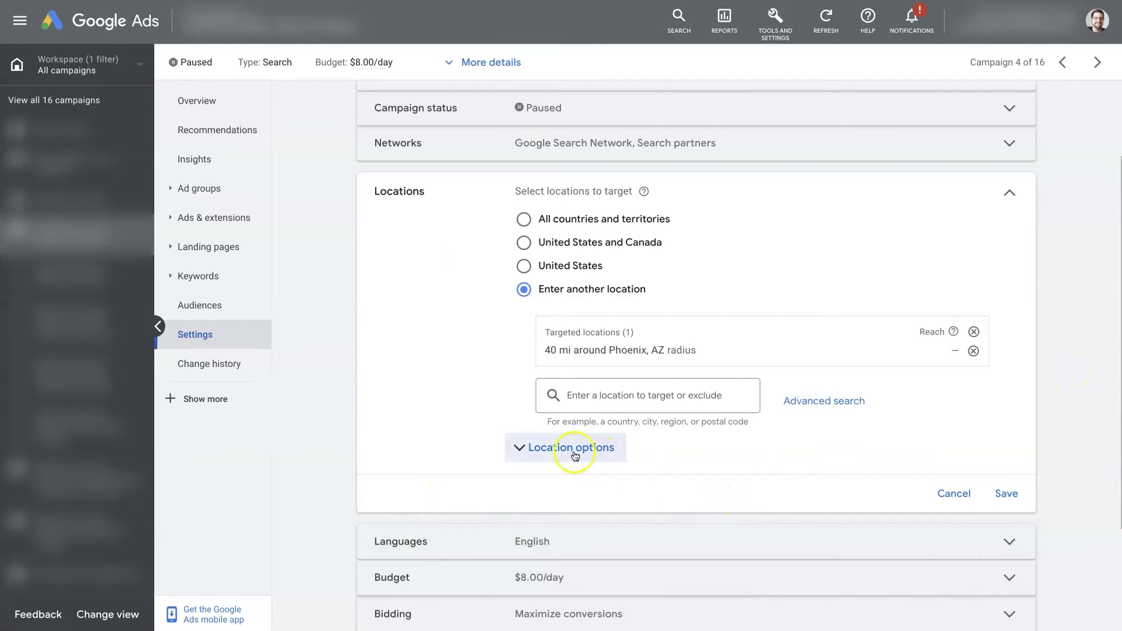
{"action": "left_click", "coordinate": [545, 455]}
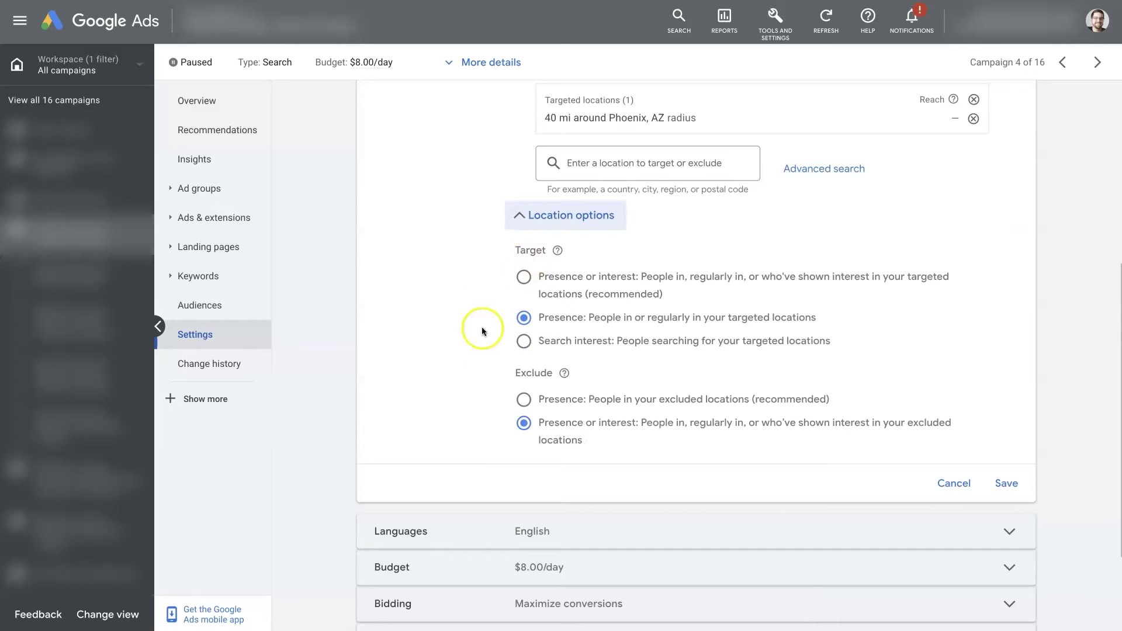
Step: Switch the location Target to Presence or interest and reopen the advanced location map
{"action": "left_click_drag", "start_coordinate": [509, 248], "coordinate": [508, 280]}
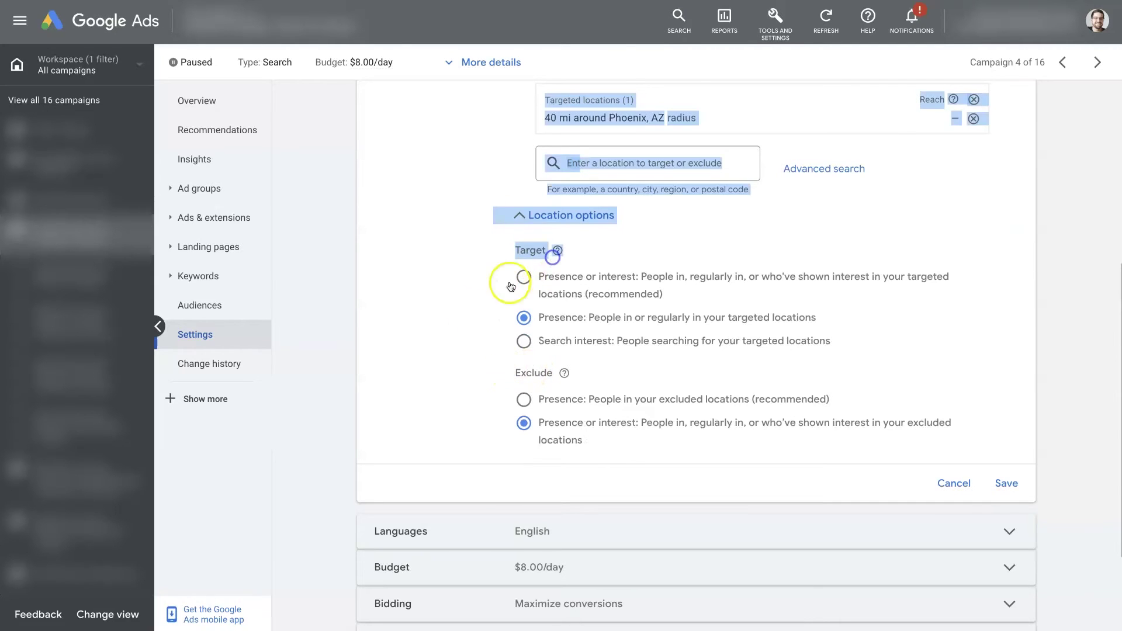
{"action": "left_click", "coordinate": [445, 322]}
{"action": "left_click_drag", "start_coordinate": [500, 371], "coordinate": [564, 367]}
{"action": "left_click", "coordinate": [468, 358]}
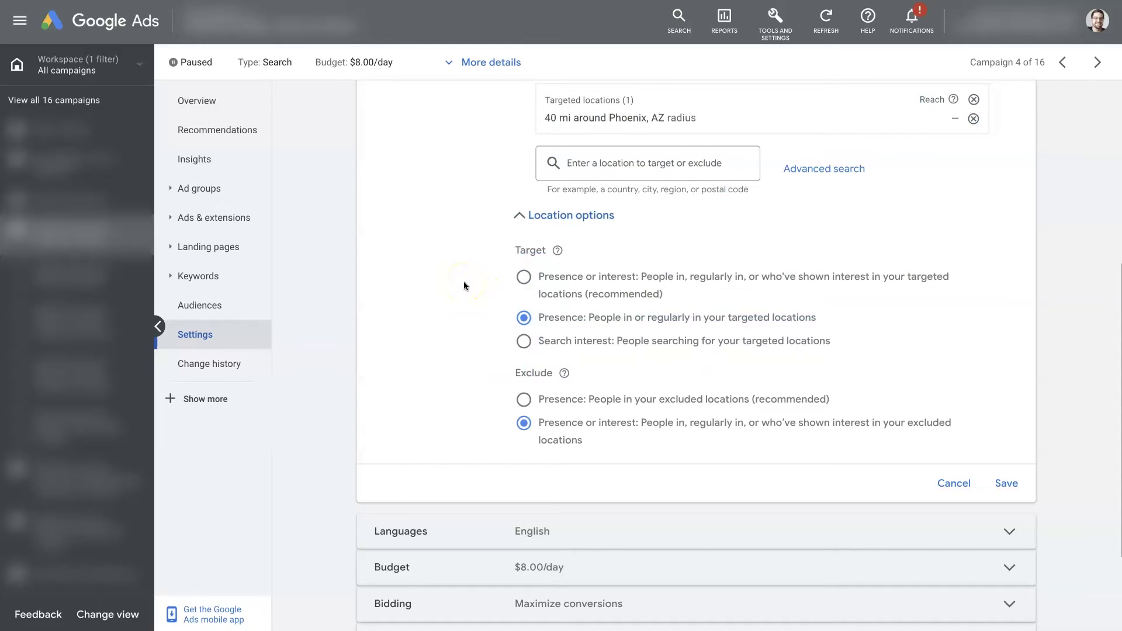
{"action": "left_click", "coordinate": [523, 277]}
{"action": "left_click_drag", "start_coordinate": [581, 276], "coordinate": [533, 280]}
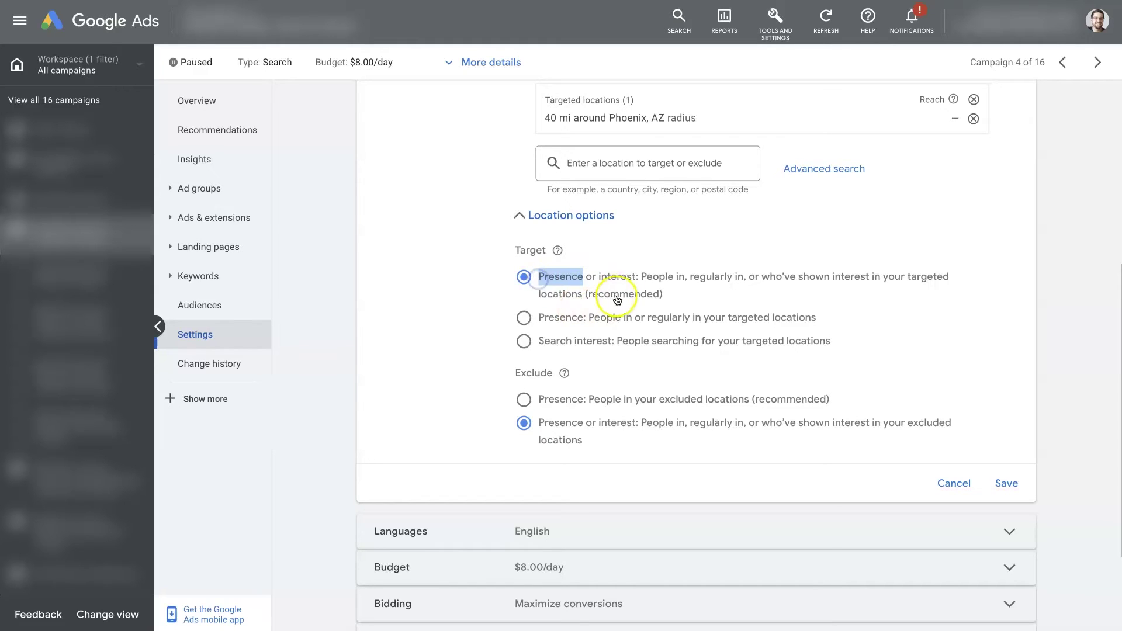
{"action": "left_click_drag", "start_coordinate": [602, 281], "coordinate": [633, 286]}
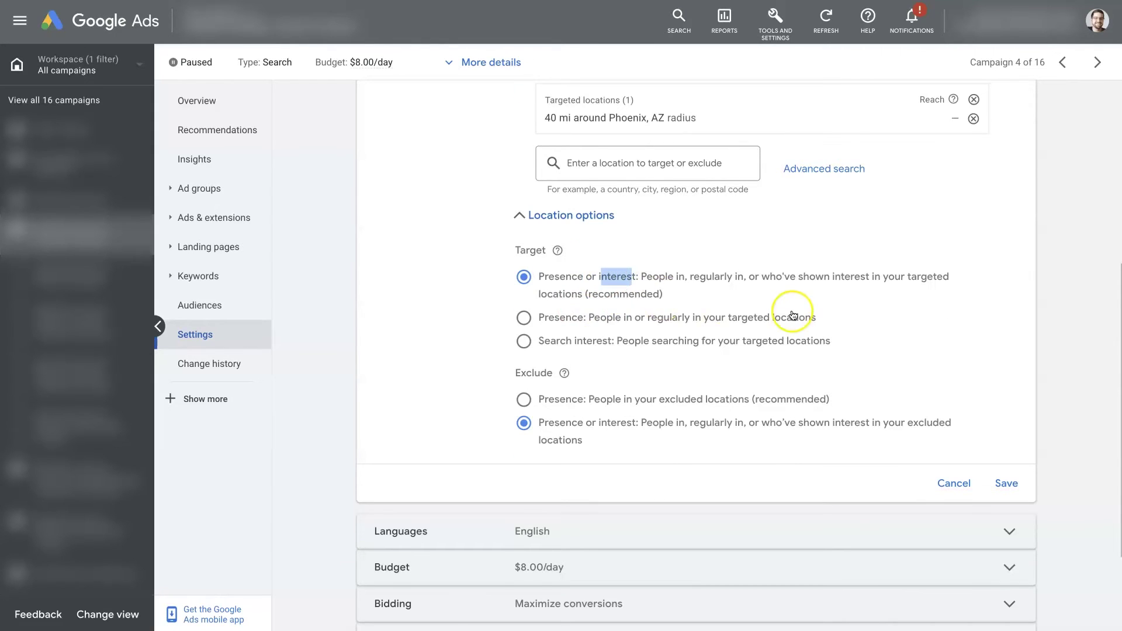
{"action": "scroll", "coordinate": [794, 303], "scroll_direction": "up", "scroll_amount": 1}
{"action": "left_click", "coordinate": [827, 246]}
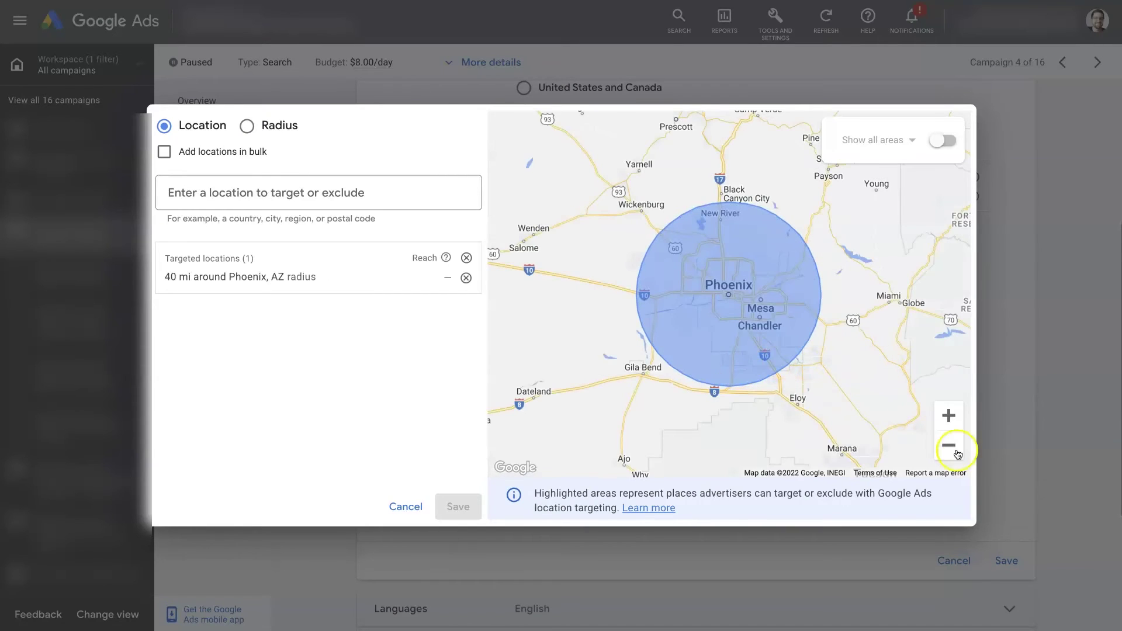
{"action": "left_click", "coordinate": [953, 451]}
{"action": "left_click_drag", "start_coordinate": [778, 340], "coordinate": [721, 356]}
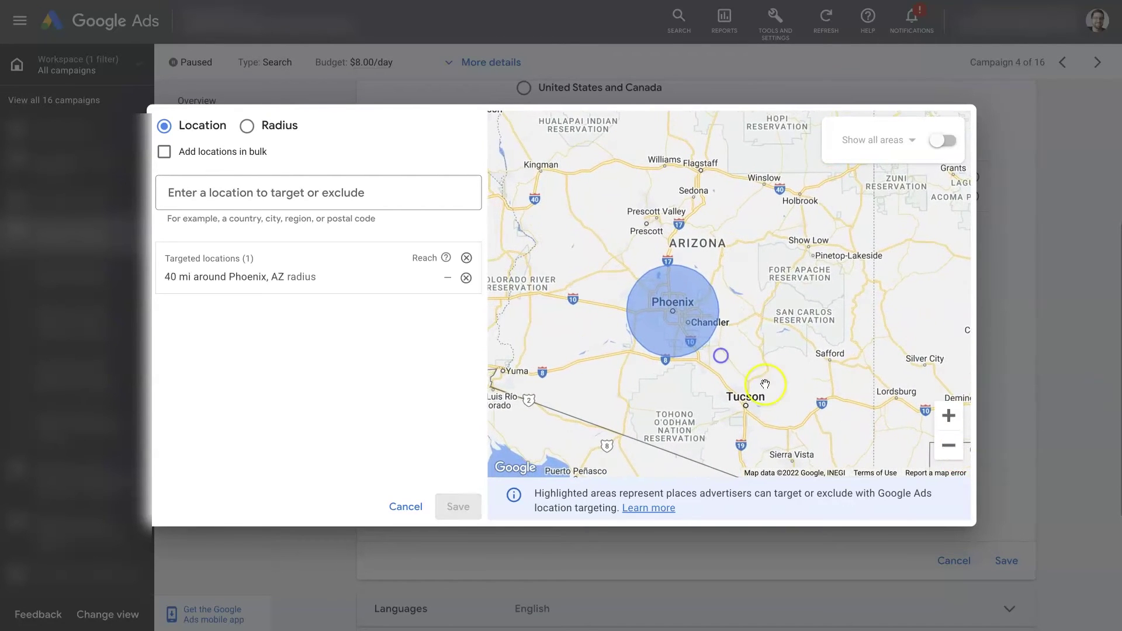
{"action": "left_click_drag", "start_coordinate": [757, 398], "coordinate": [718, 291]}
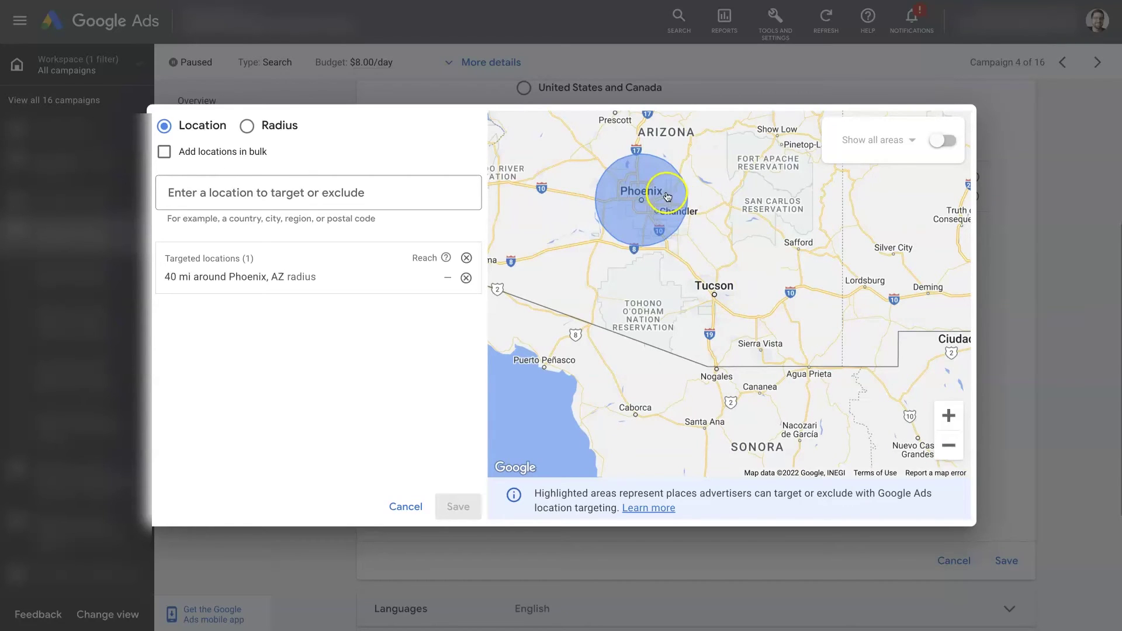
{"action": "left_click", "coordinate": [645, 184]}
Step: Close the map and switch the Target option from Presence to Search interest
{"action": "left_click", "coordinate": [395, 517]}
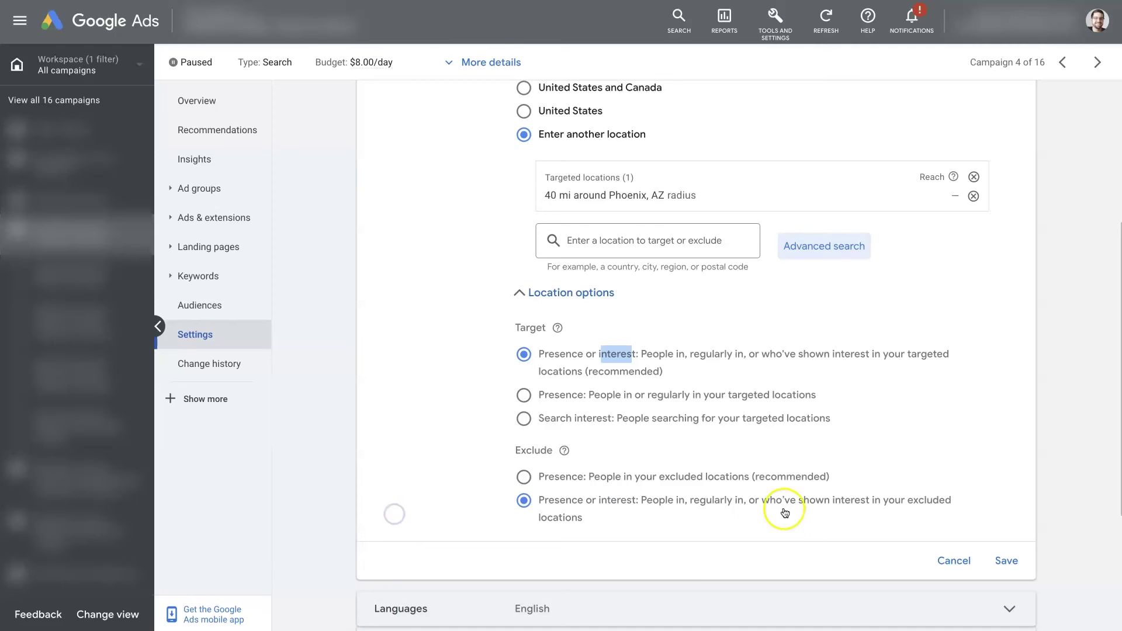
{"action": "left_click", "coordinate": [522, 395]}
{"action": "scroll", "coordinate": [403, 385], "scroll_direction": "down", "scroll_amount": 1}
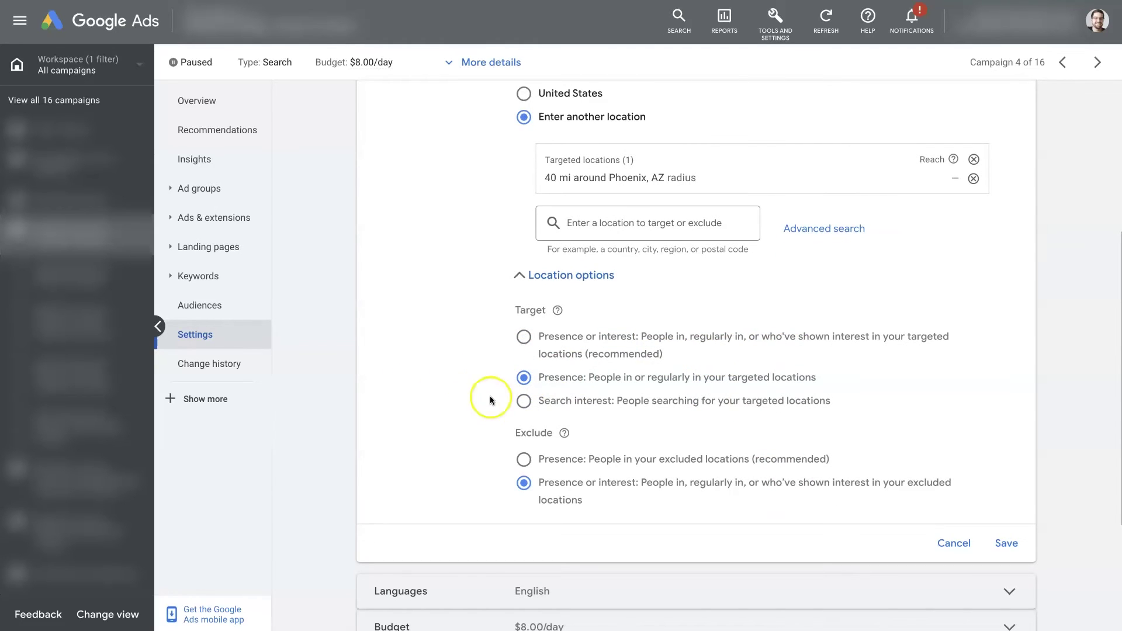
{"action": "left_click", "coordinate": [529, 404]}
Step: Reopen the advanced location map and zoom and pan to inspect the 40 mi Phoenix radius
{"action": "left_click", "coordinate": [816, 229]}
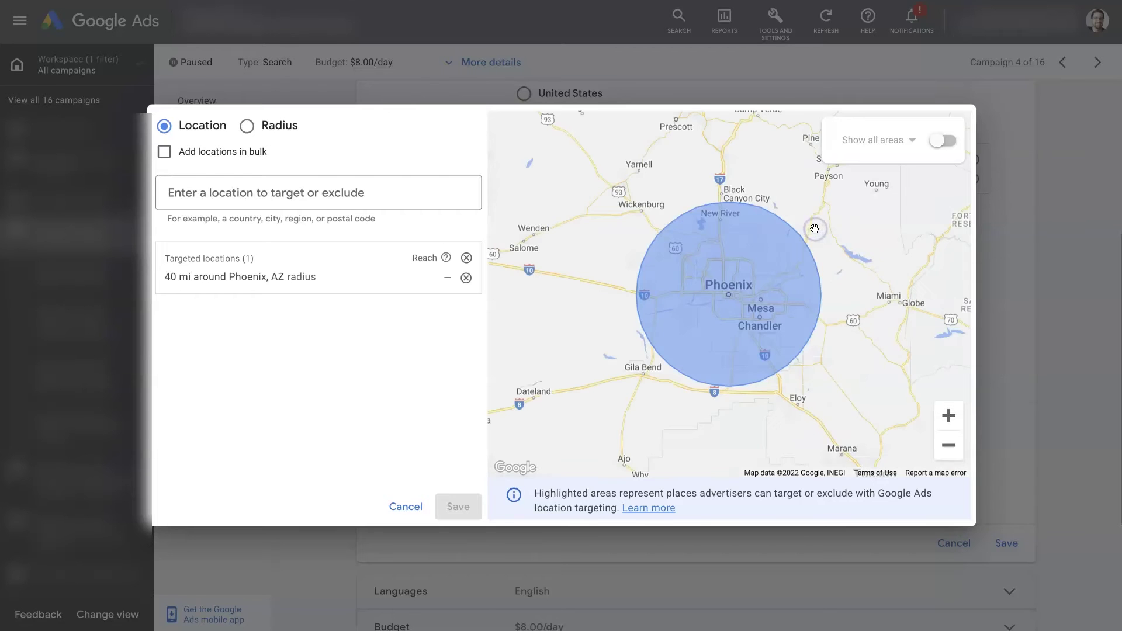
{"action": "left_click", "coordinate": [947, 448]}
{"action": "left_click", "coordinate": [948, 448]}
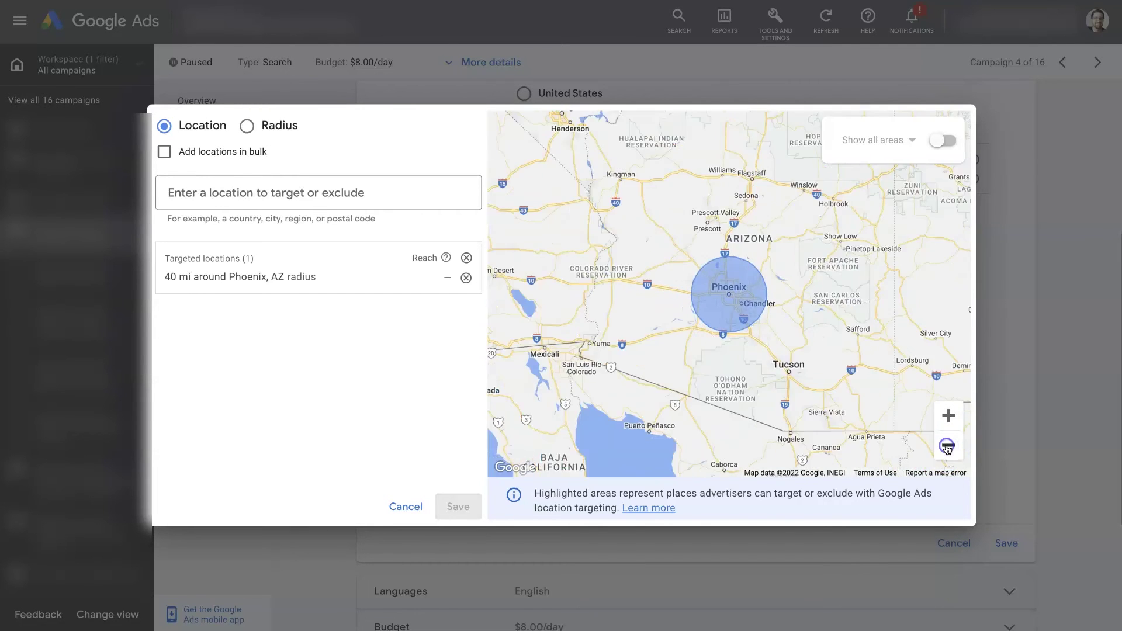
{"action": "left_click", "coordinate": [948, 416]}
{"action": "left_click_drag", "start_coordinate": [815, 294], "coordinate": [788, 297]}
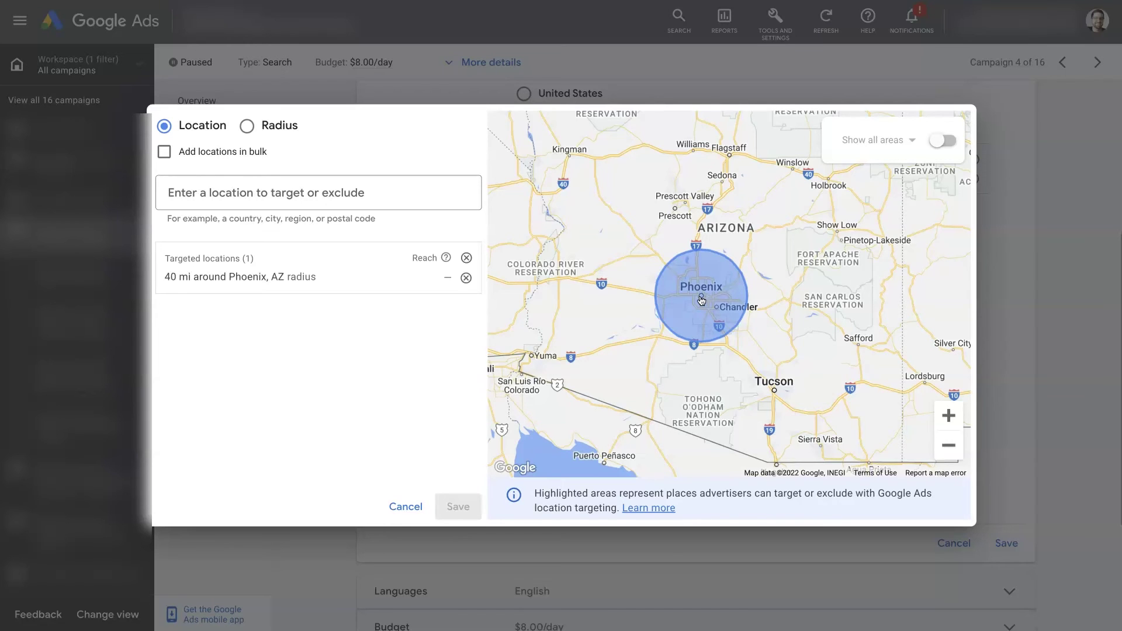
{"action": "left_click", "coordinate": [948, 445]}
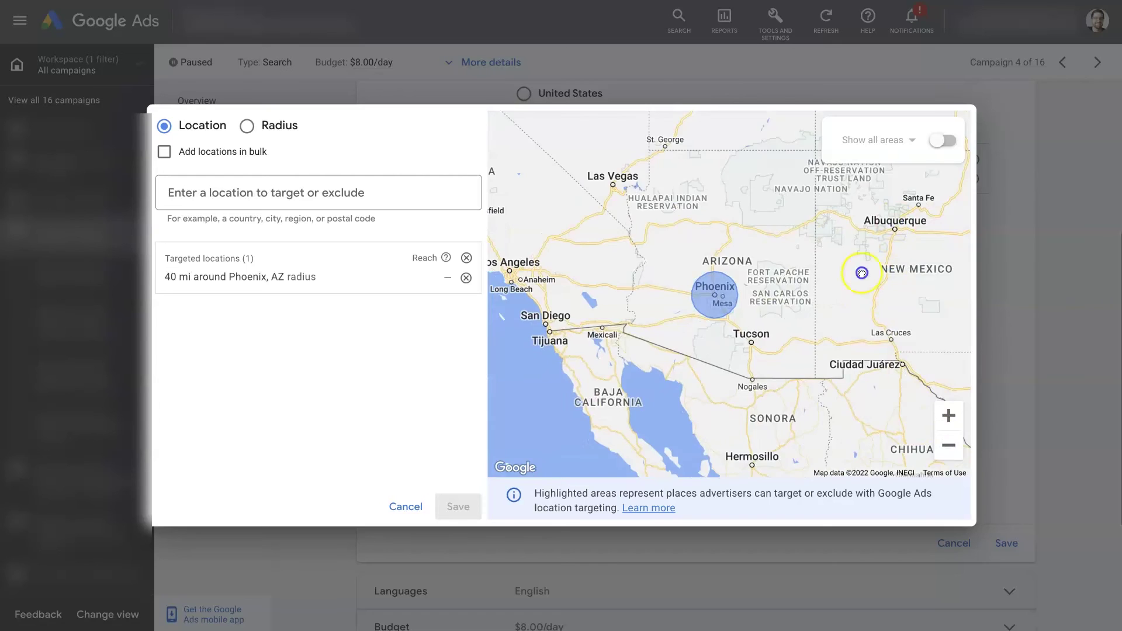
{"action": "left_click_drag", "start_coordinate": [896, 221], "coordinate": [843, 346]}
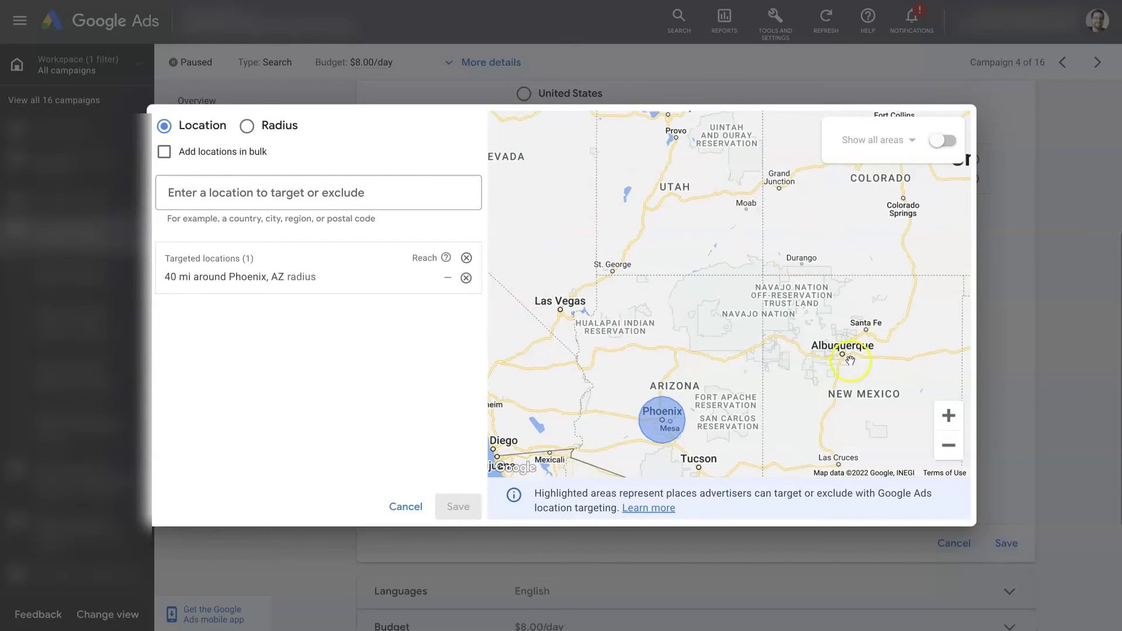
{"action": "left_click_drag", "start_coordinate": [837, 392], "coordinate": [908, 286]}
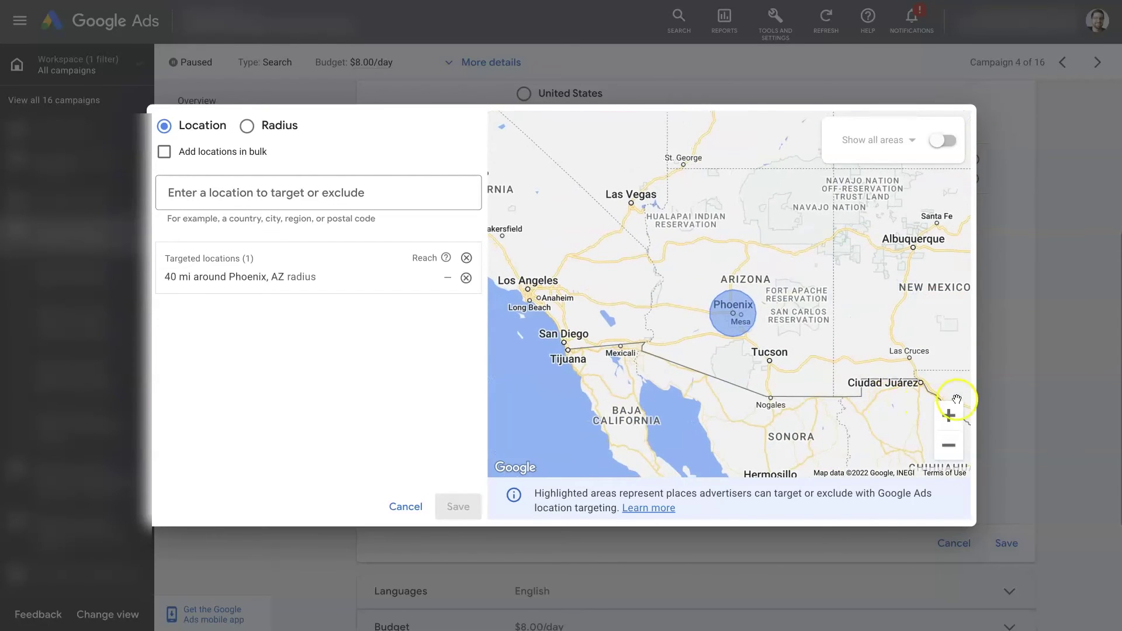
{"action": "left_click", "coordinate": [949, 415]}
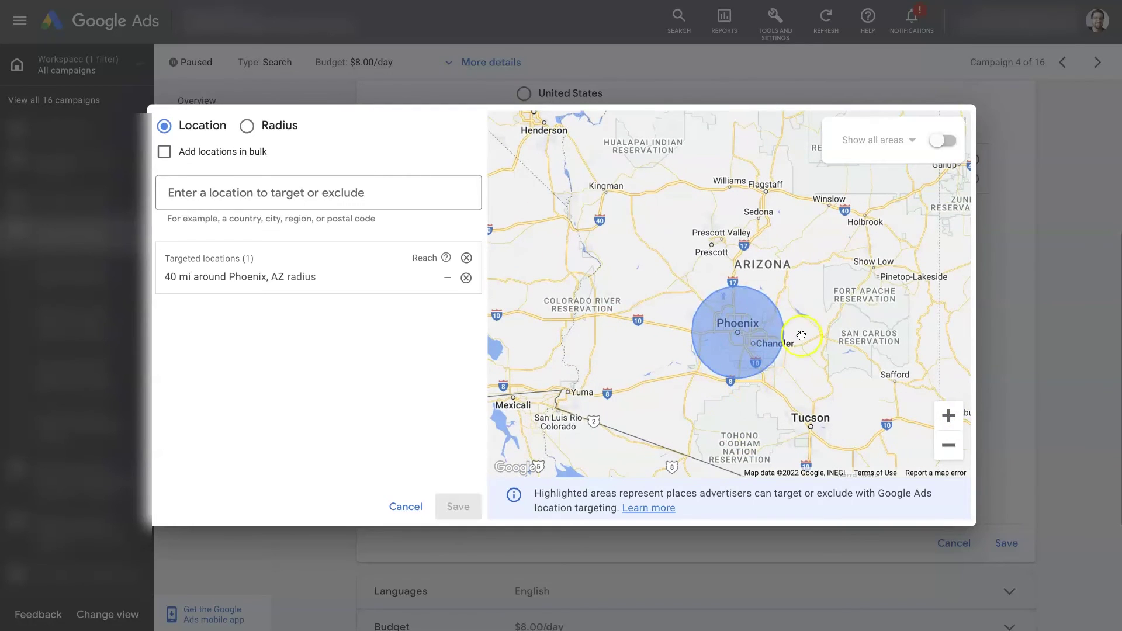
{"action": "left_click", "coordinate": [414, 507]}
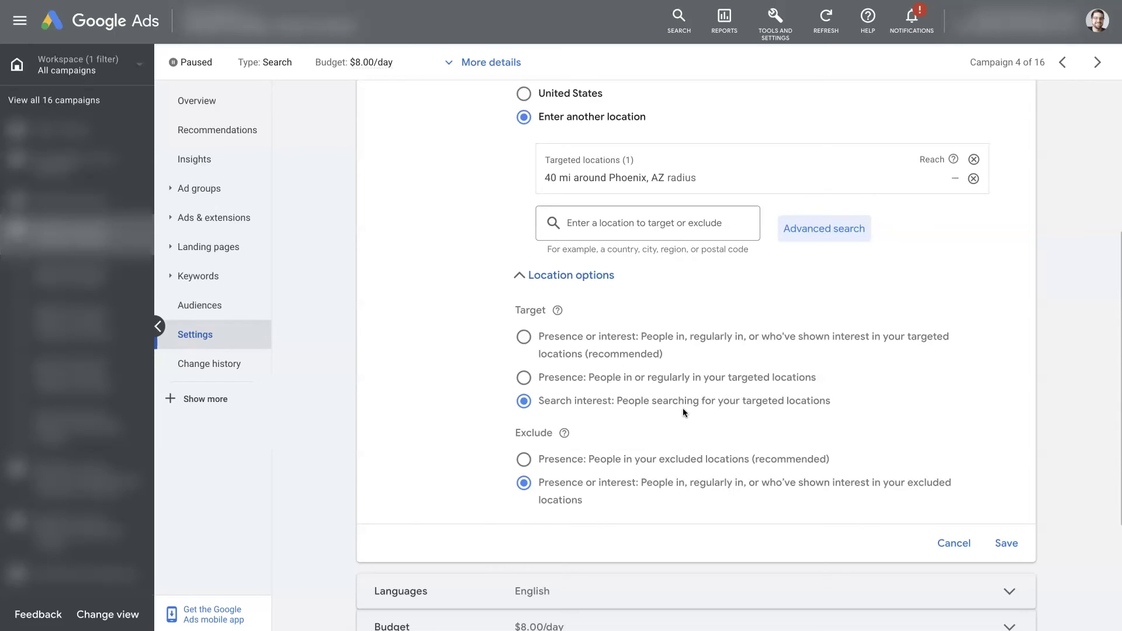
{"action": "left_click", "coordinate": [814, 237]}
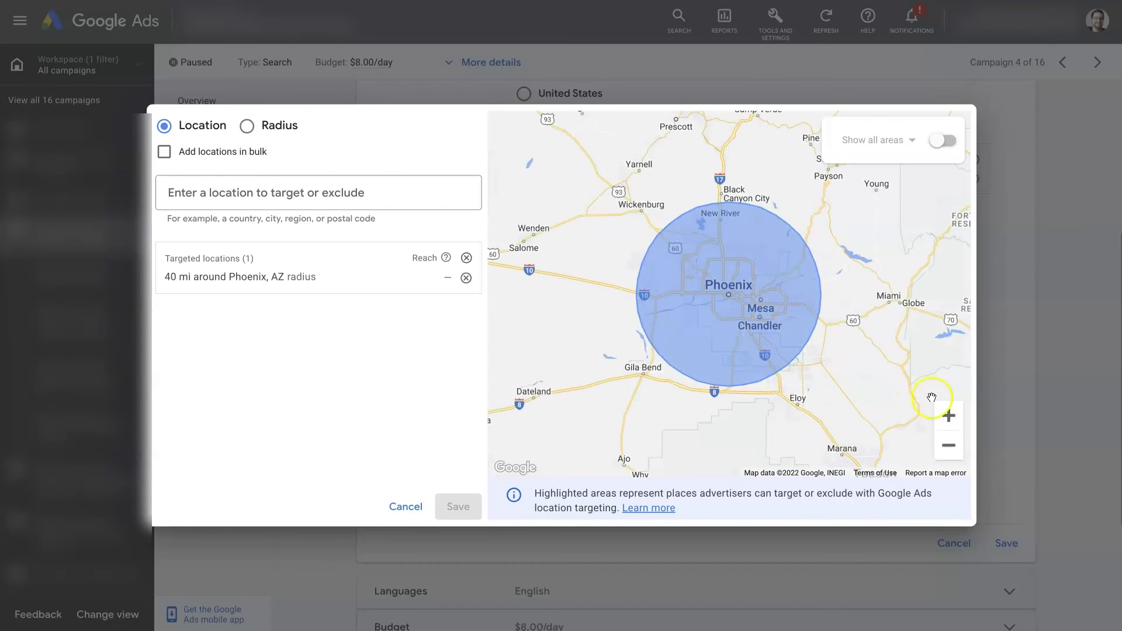
{"action": "left_click", "coordinate": [949, 416]}
{"action": "left_click_drag", "start_coordinate": [794, 352], "coordinate": [724, 315]}
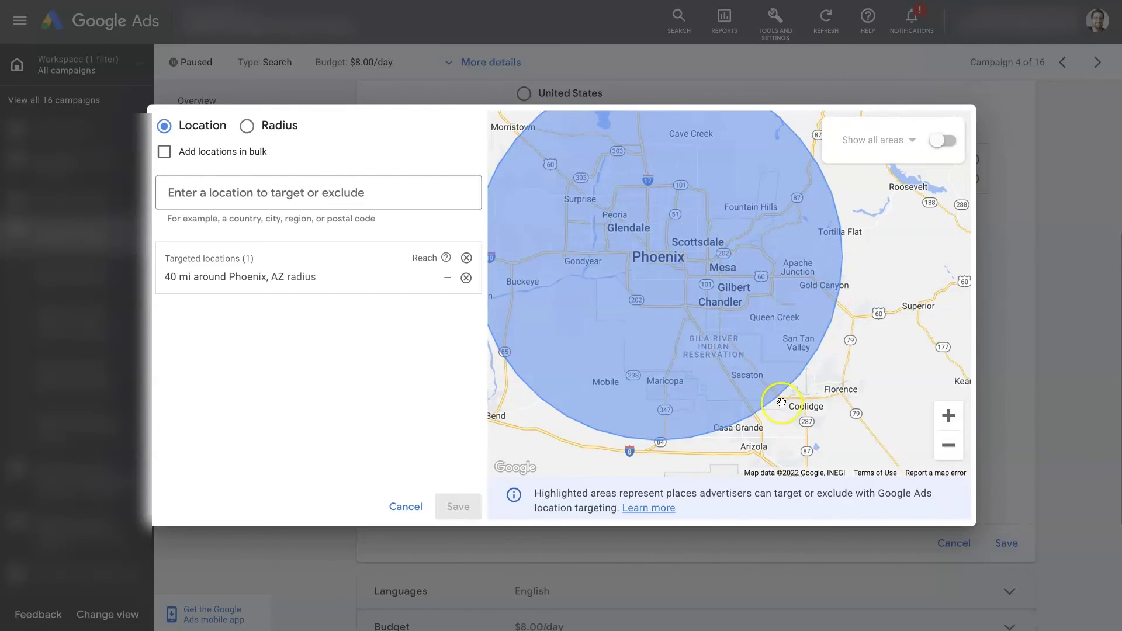
{"action": "left_click", "coordinate": [405, 506]}
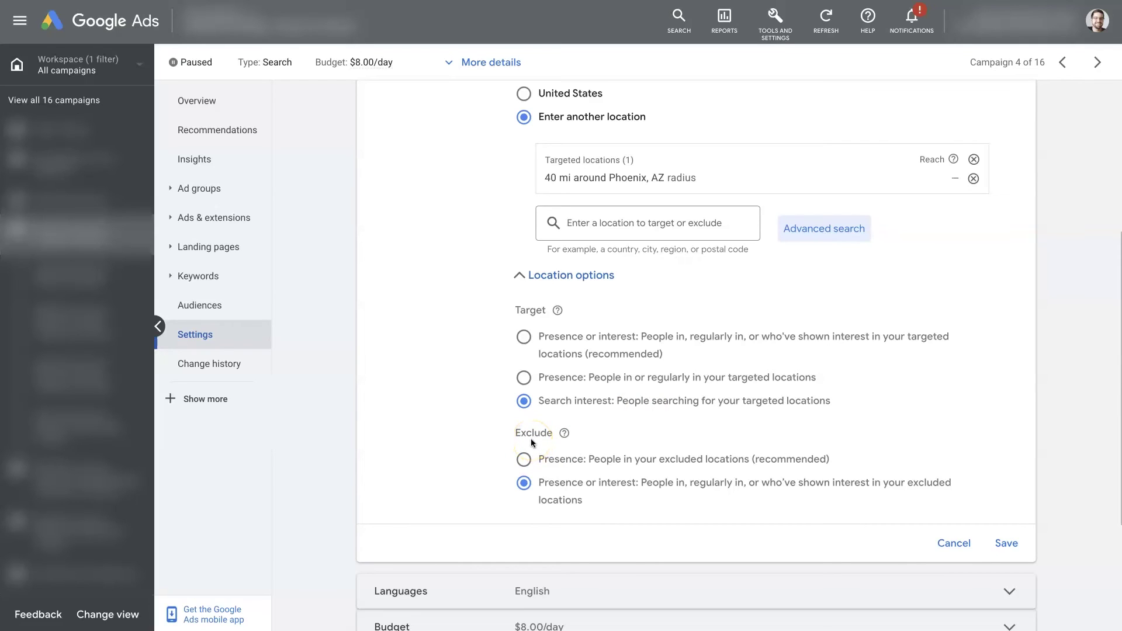
Step: Set Target to Presence: people in or regularly in your targeted locations
{"action": "left_click", "coordinate": [524, 377]}
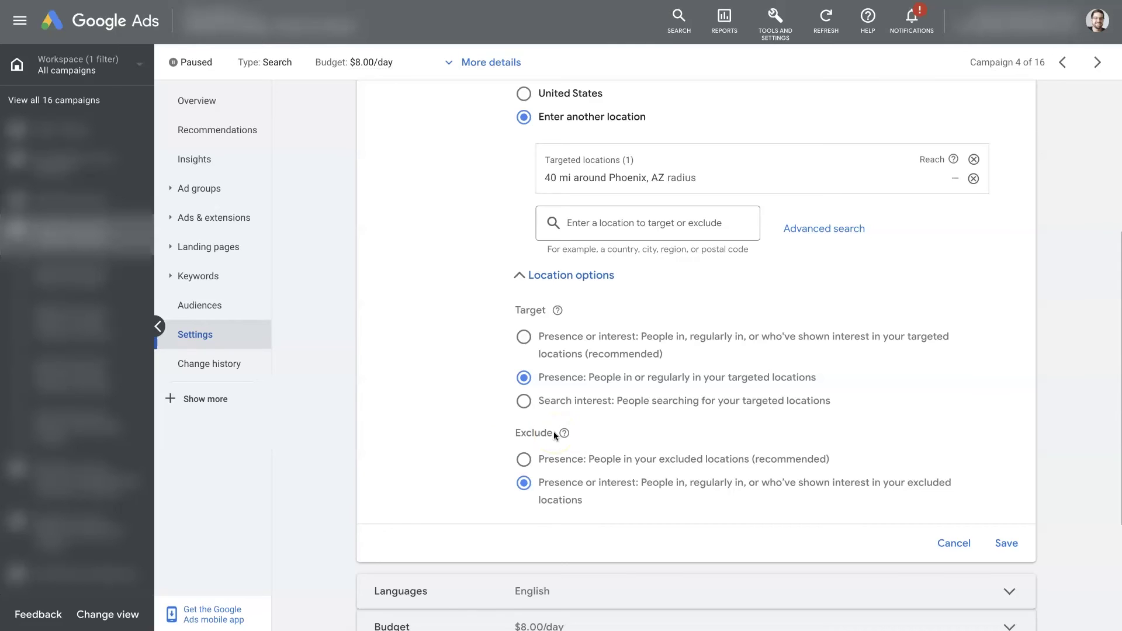
{"action": "left_click_drag", "start_coordinate": [553, 433], "coordinate": [520, 433]}
{"action": "left_click", "coordinate": [493, 441]}
{"action": "left_click", "coordinate": [564, 486]}
{"action": "left_click", "coordinate": [626, 479]}
Step: Re-expand Location options, leave Target on Presence, and collapse the section again
{"action": "scroll", "coordinate": [810, 212], "scroll_direction": "up", "scroll_amount": 1}
{"action": "scroll", "coordinate": [809, 209], "scroll_direction": "up", "scroll_amount": 5}
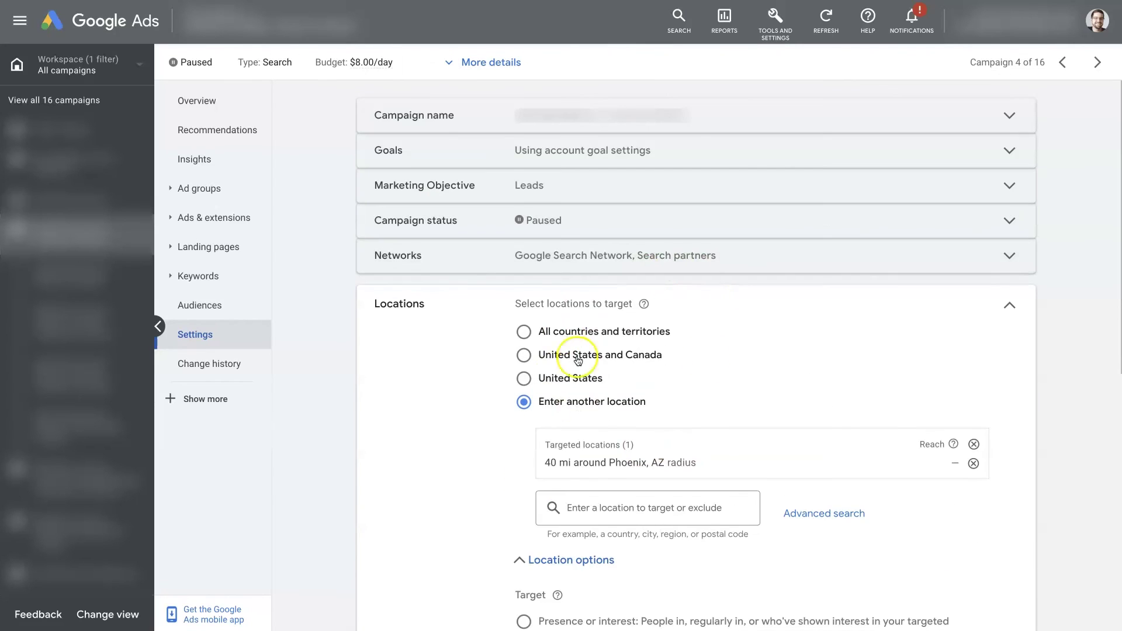
{"action": "scroll", "coordinate": [704, 436], "scroll_direction": "down", "scroll_amount": 4}
{"action": "scroll", "coordinate": [707, 447], "scroll_direction": "down", "scroll_amount": 1}
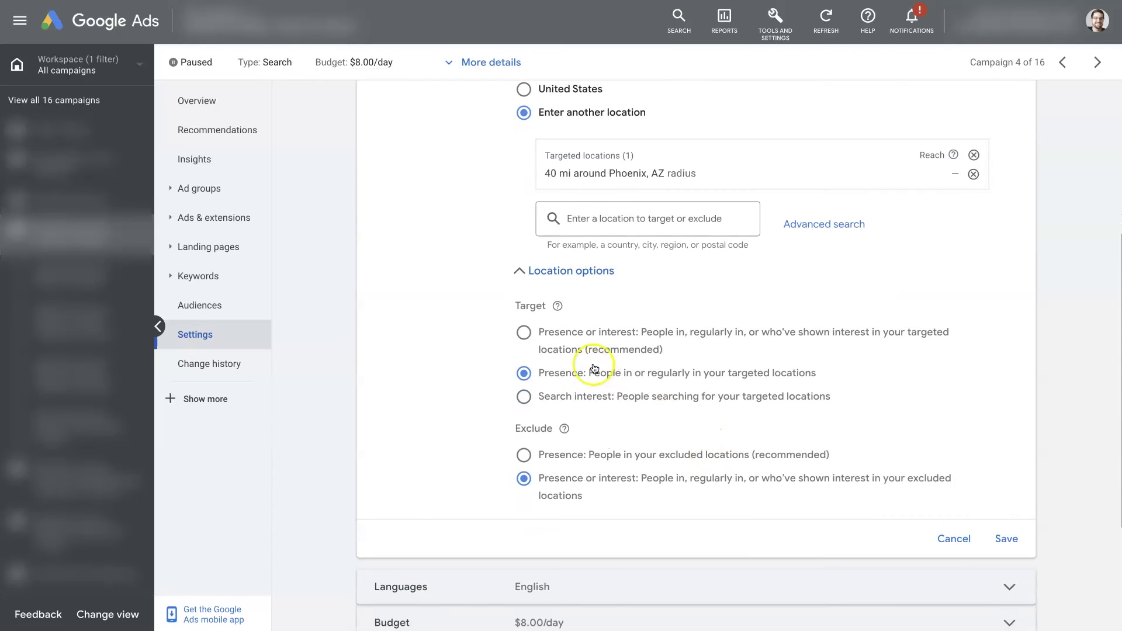
{"action": "left_click", "coordinate": [562, 274]}
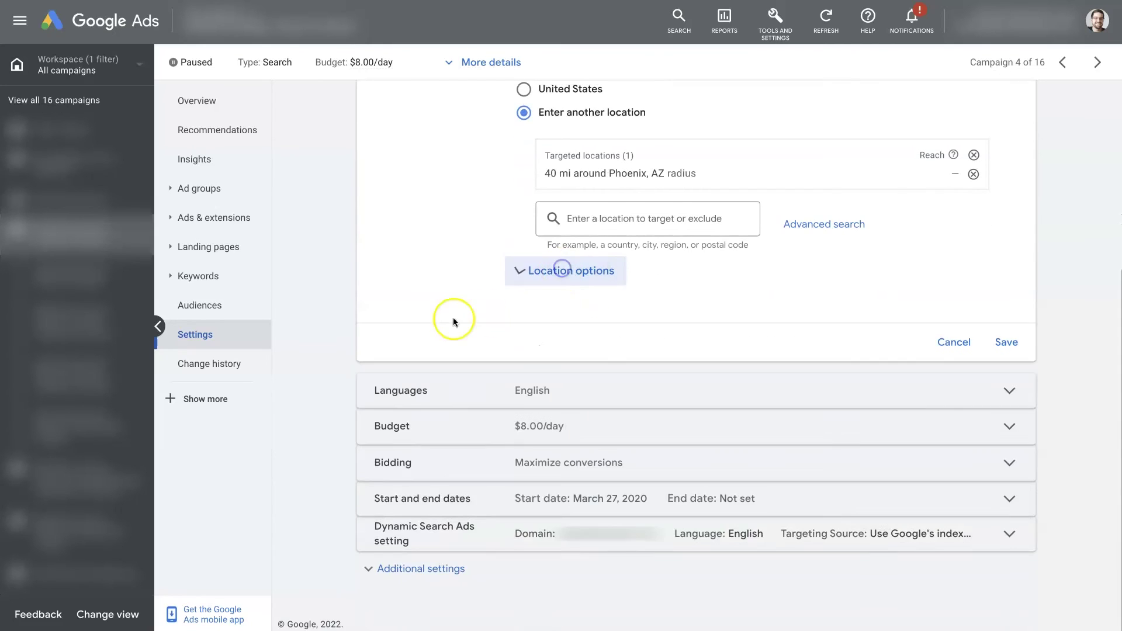
{"action": "left_click", "coordinate": [578, 296]}
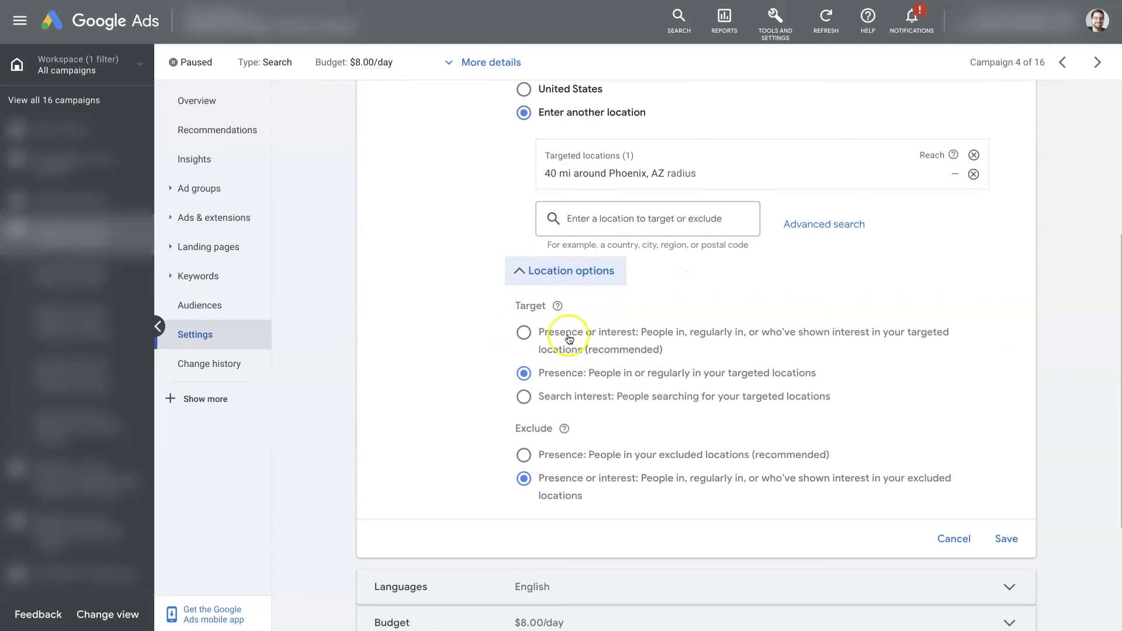
{"action": "left_click", "coordinate": [523, 331]}
{"action": "left_click", "coordinate": [528, 376]}
{"action": "left_click", "coordinate": [524, 332]}
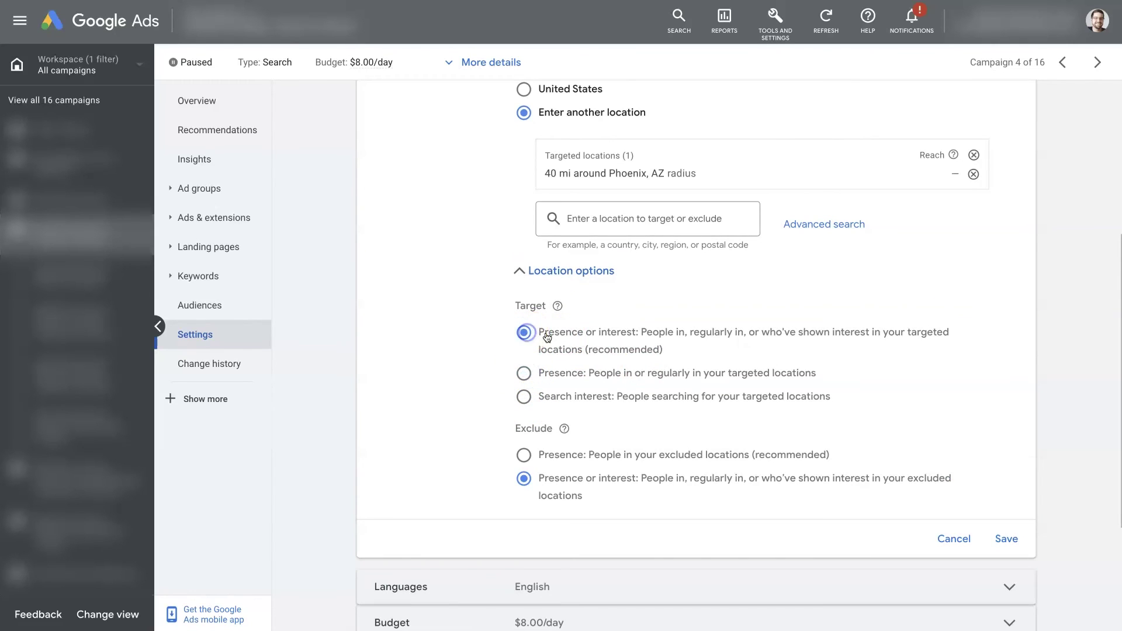
{"action": "left_click", "coordinate": [525, 374]}
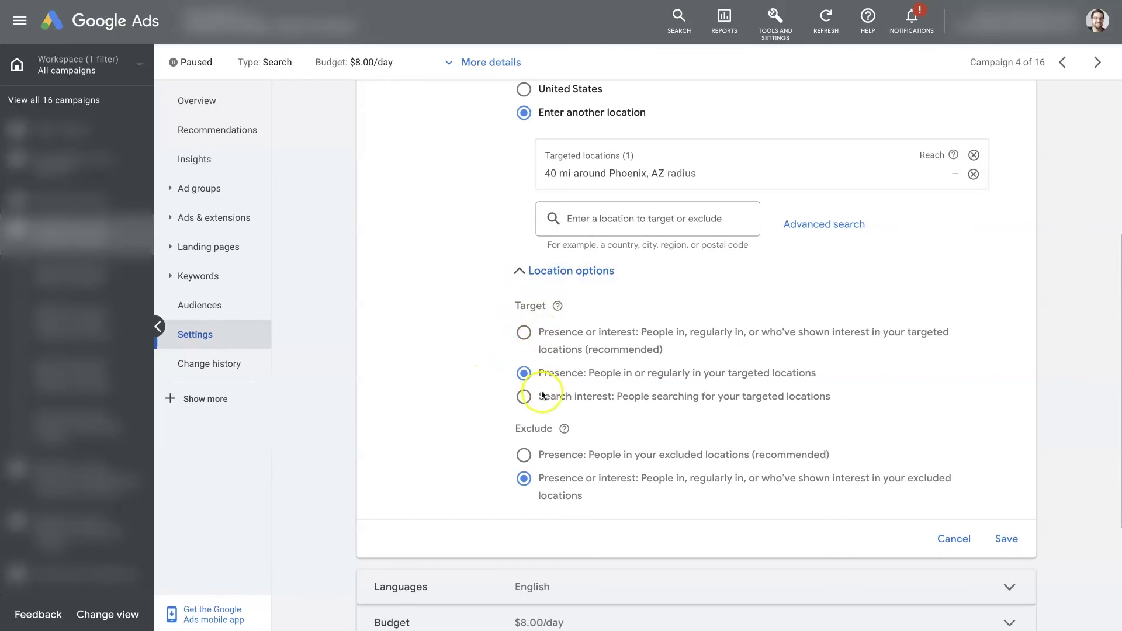
{"action": "left_click", "coordinate": [566, 271]}
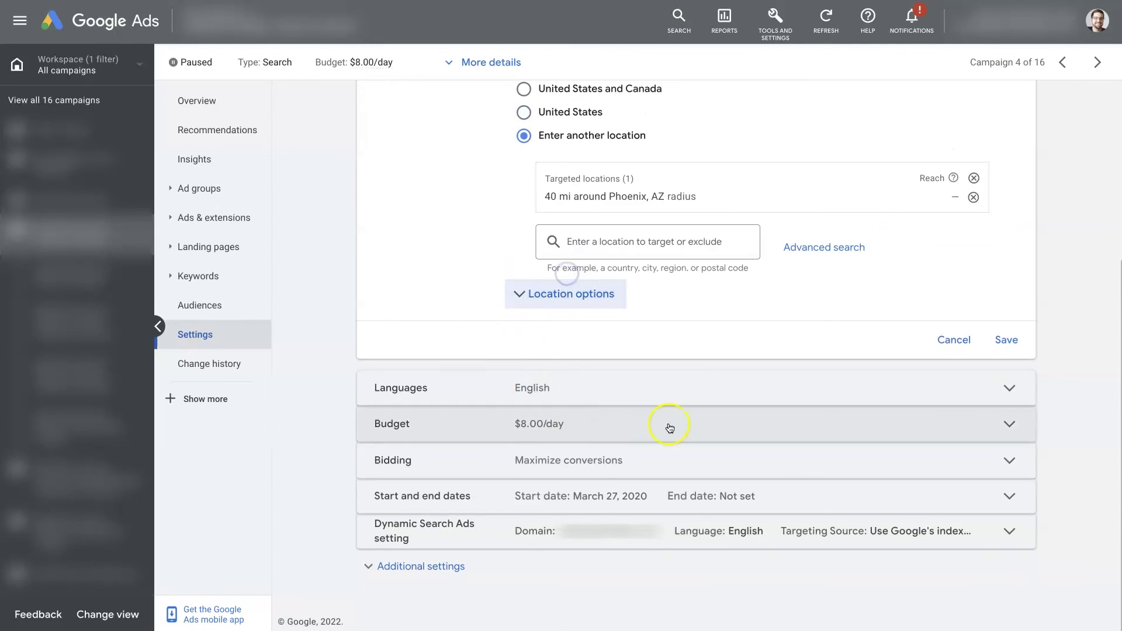
{"action": "scroll", "coordinate": [670, 428], "scroll_direction": "up", "scroll_amount": 2}
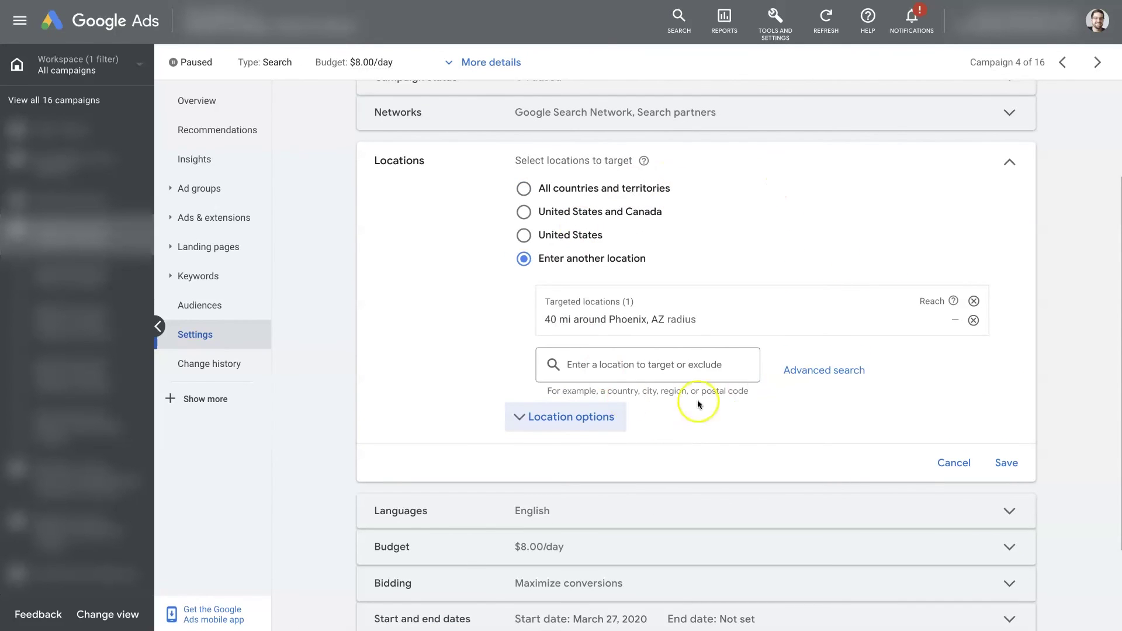
Step: Back out of the location-removal warning and discard the unsaved Locations edits
{"action": "left_click", "coordinate": [1006, 464]}
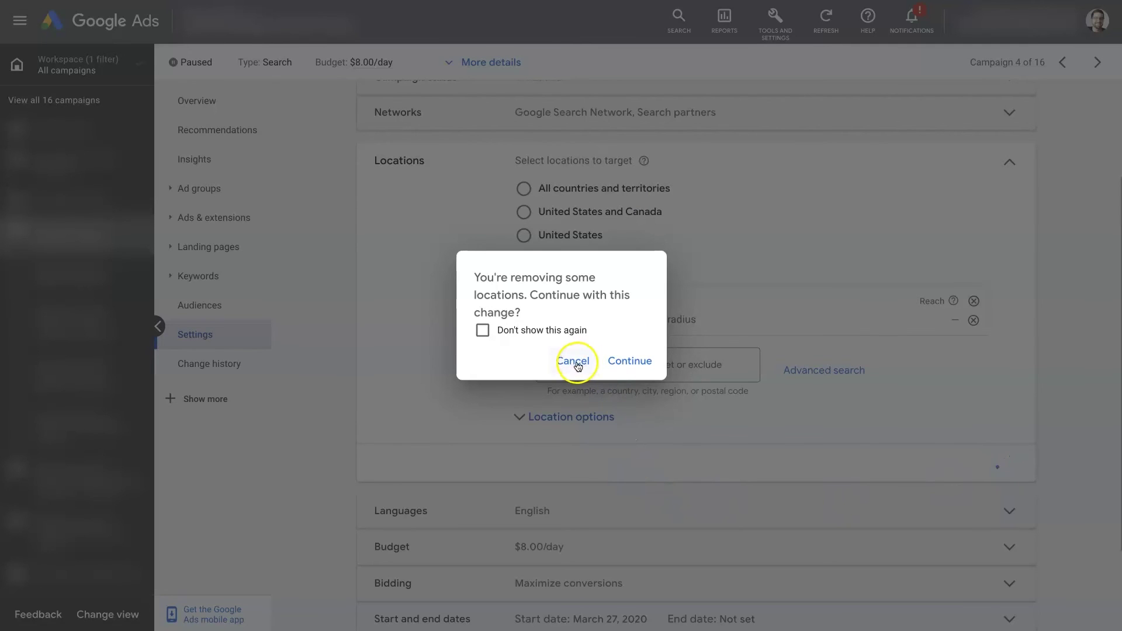
{"action": "left_click", "coordinate": [576, 362]}
{"action": "left_click", "coordinate": [951, 461]}
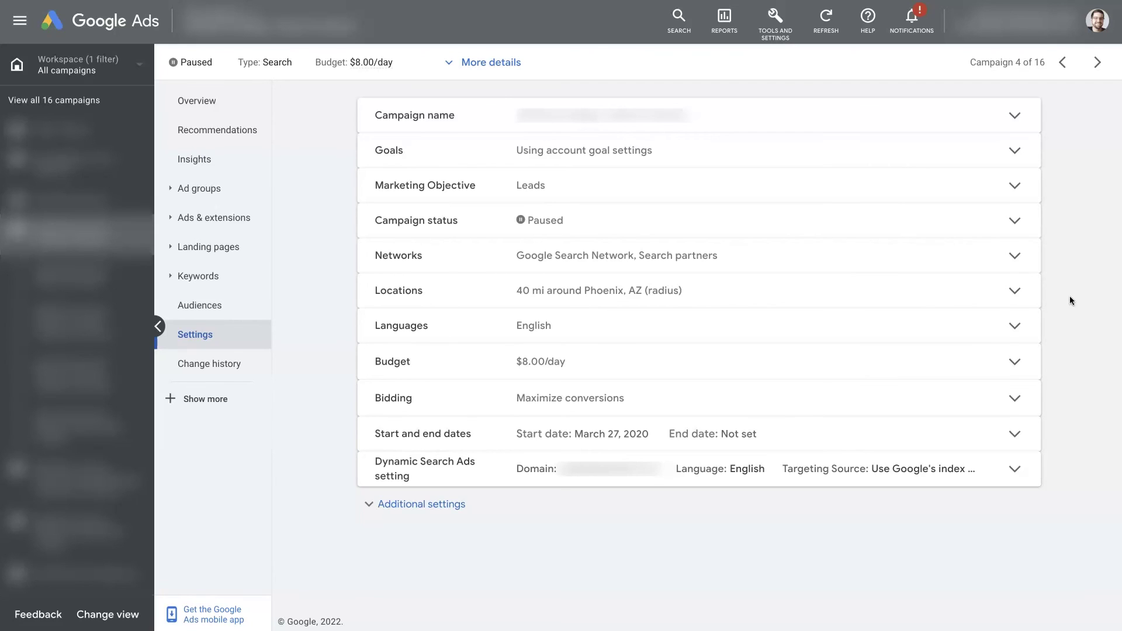
Step: Reopen the Locations settings for editing and scroll further down the page
{"action": "left_click", "coordinate": [1024, 292]}
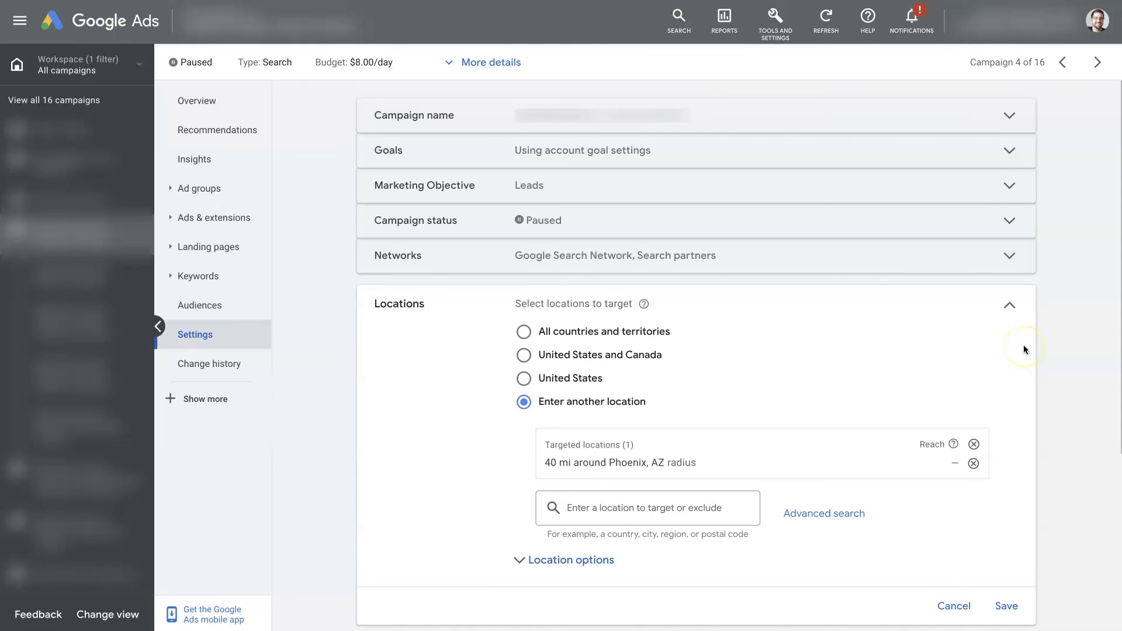
{"action": "scroll", "coordinate": [1024, 349], "scroll_direction": "down", "scroll_amount": 1}
{"action": "scroll", "coordinate": [1024, 349], "scroll_direction": "down", "scroll_amount": 1}
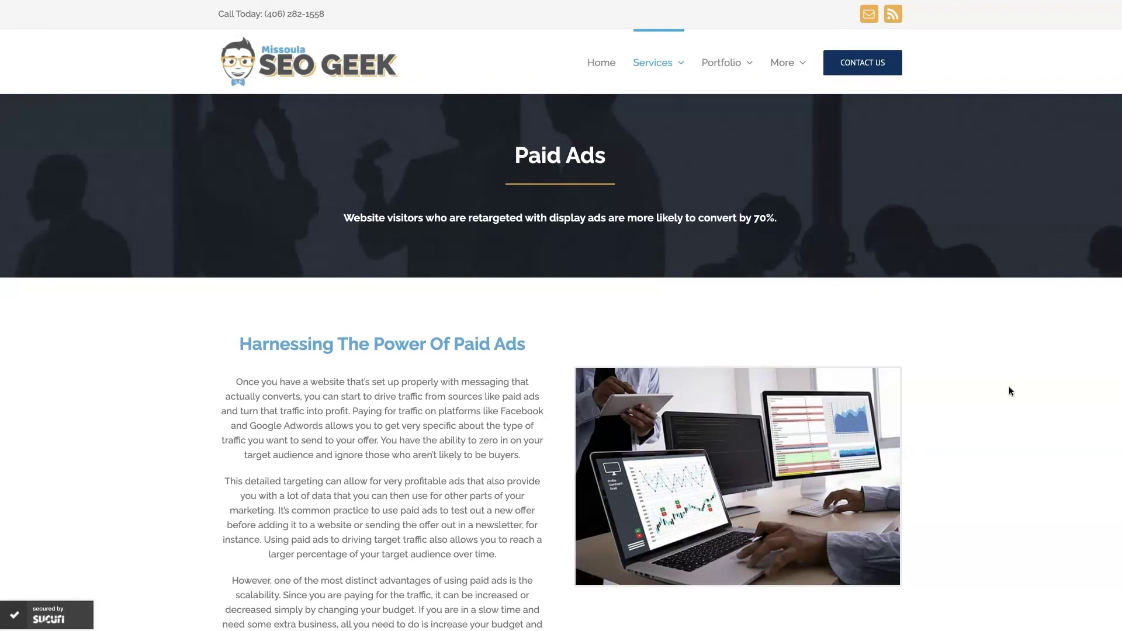
{"action": "scroll", "coordinate": [994, 432], "scroll_direction": "down", "scroll_amount": 15}
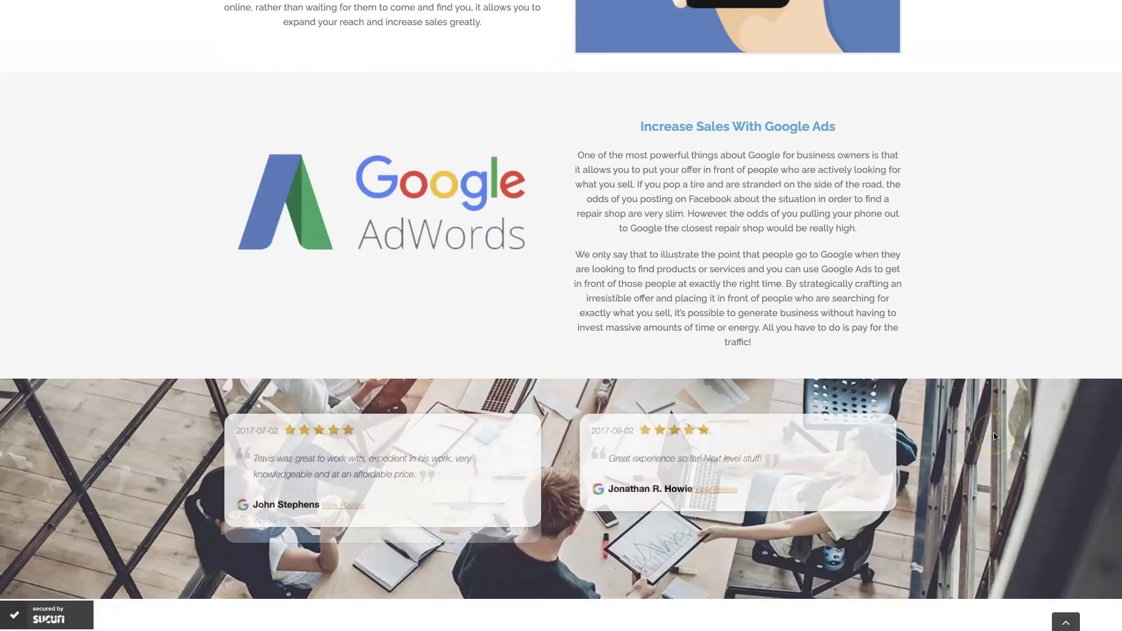
{"action": "scroll", "coordinate": [995, 435], "scroll_direction": "down", "scroll_amount": 1}
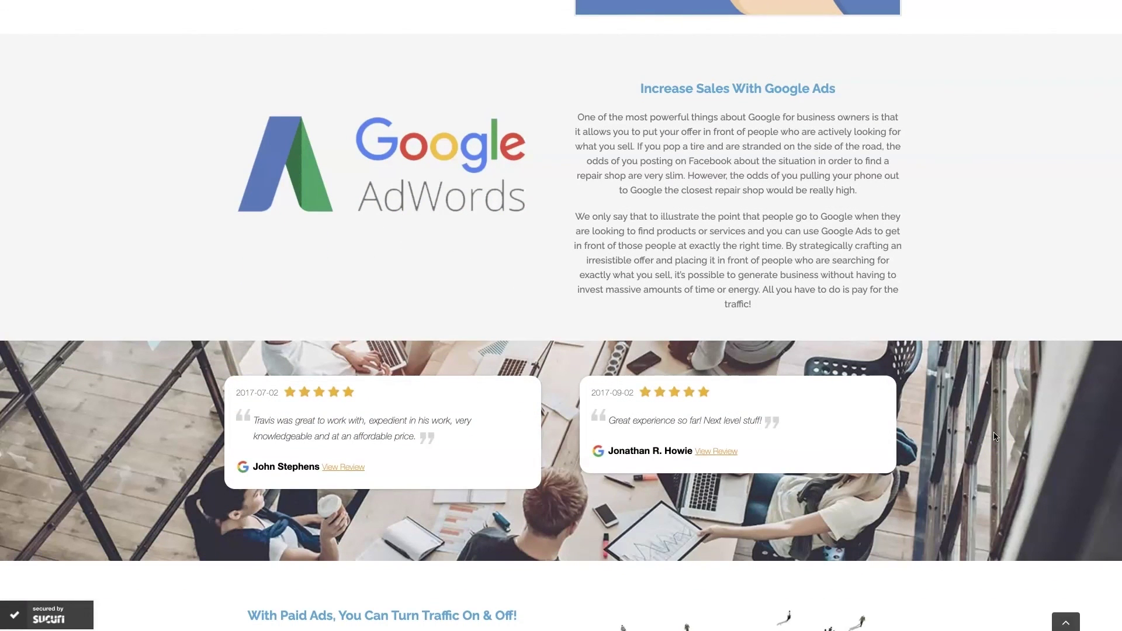
{"action": "scroll", "coordinate": [995, 435], "scroll_direction": "up", "scroll_amount": 1}
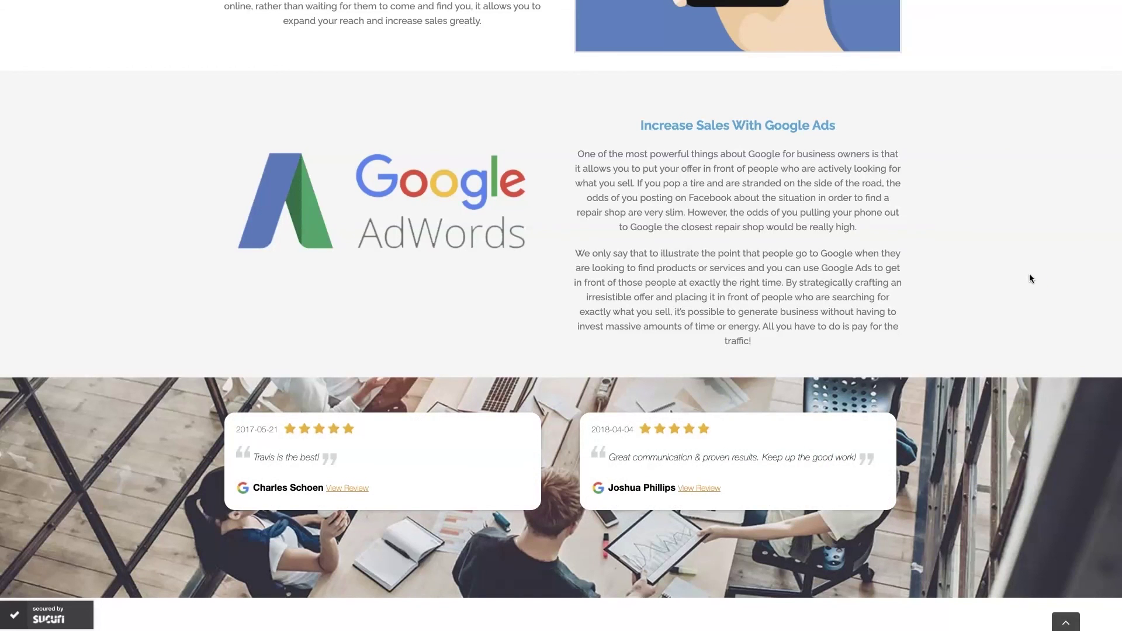
{"action": "scroll", "coordinate": [1029, 273], "scroll_direction": "up", "scroll_amount": 15}
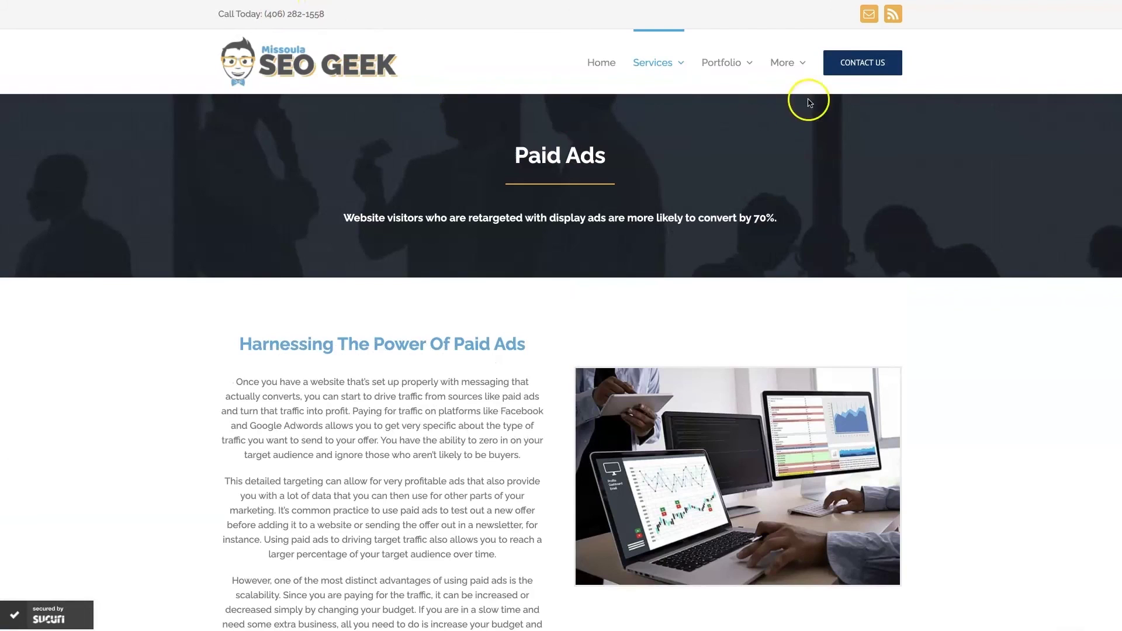